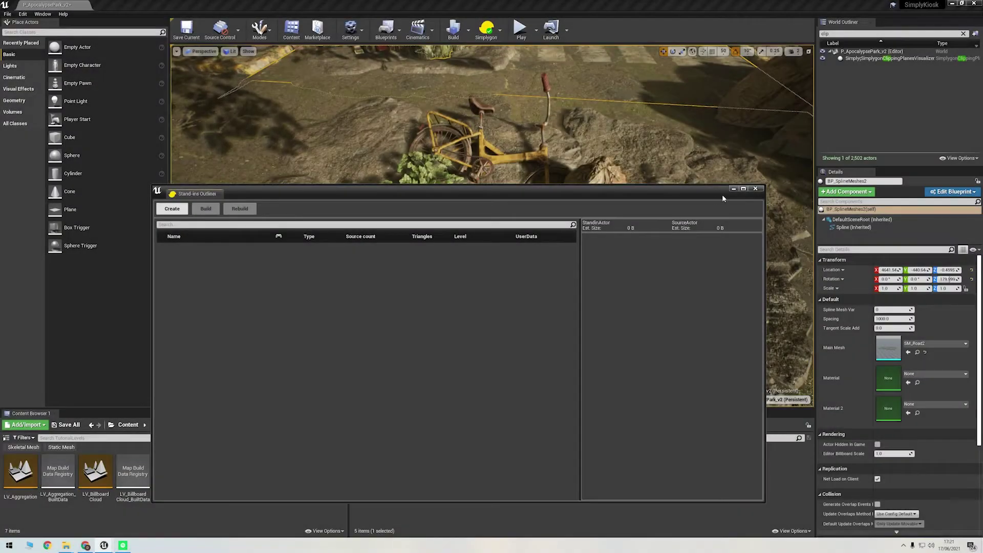
# Minimize the Stand-Ins Outliner and select debris meshes on the rock beside the yellow bicycle in the level
pyautogui.click(734, 188)
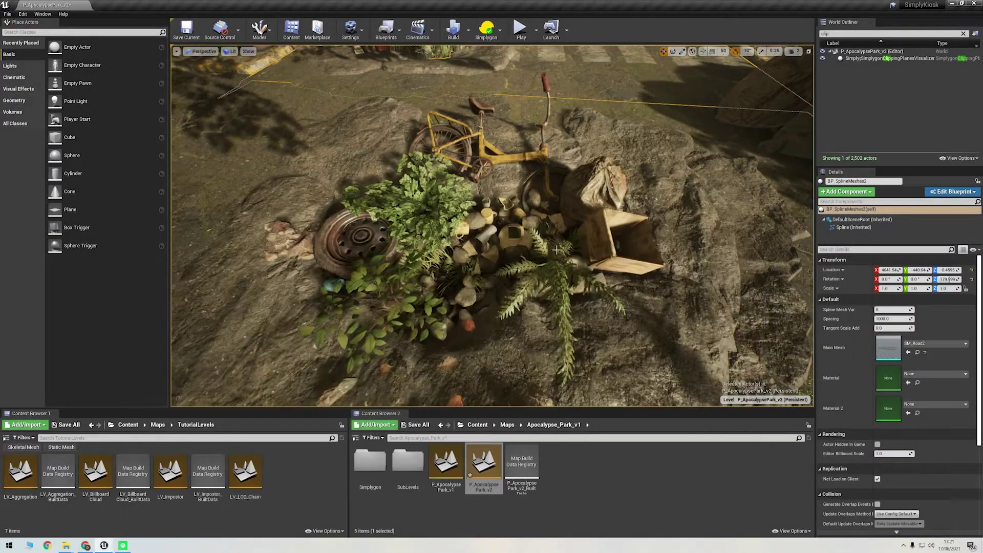
pyautogui.click(471, 296)
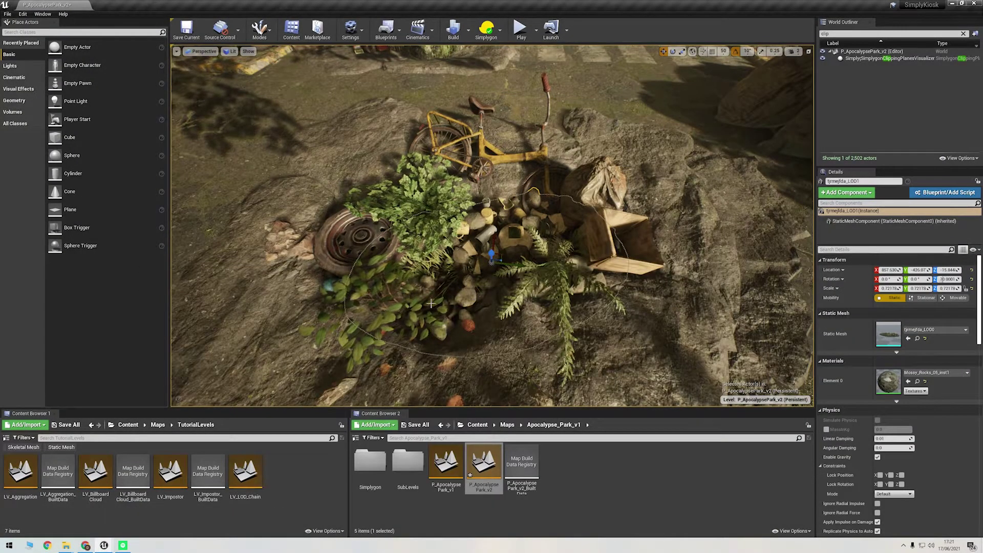
pyautogui.keyDown('ctrl'); pyautogui.click(347, 251); pyautogui.keyUp('ctrl')
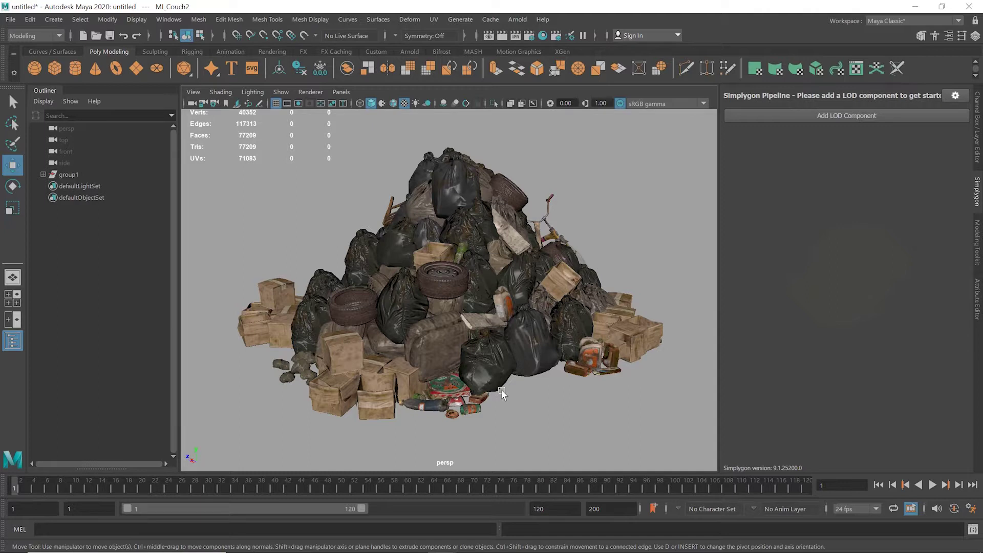
# Switch to Maya and inspect the individual meshes of the garbage pile from different sides
pyautogui.click(535, 326)
pyautogui.click(479, 278)
pyautogui.click(407, 251)
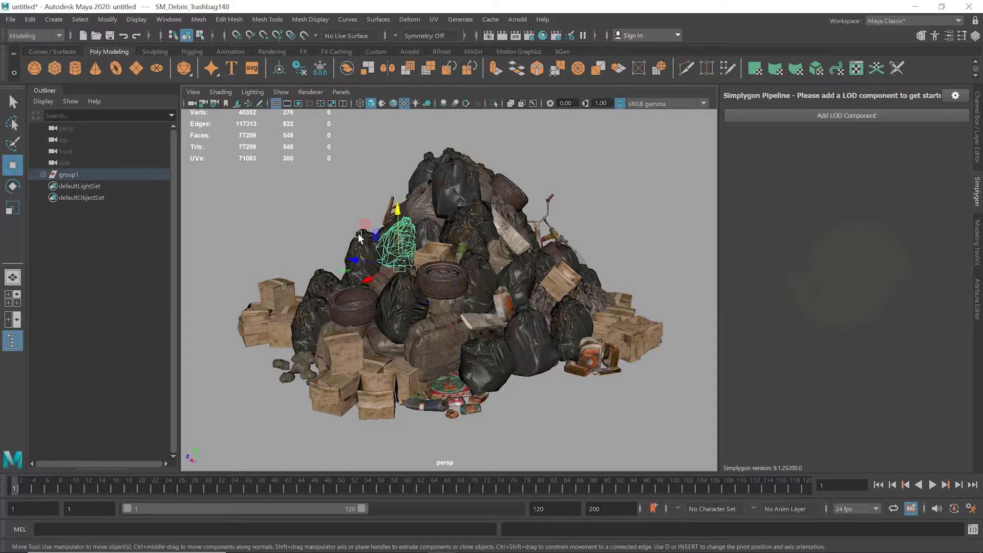
pyautogui.click(263, 210)
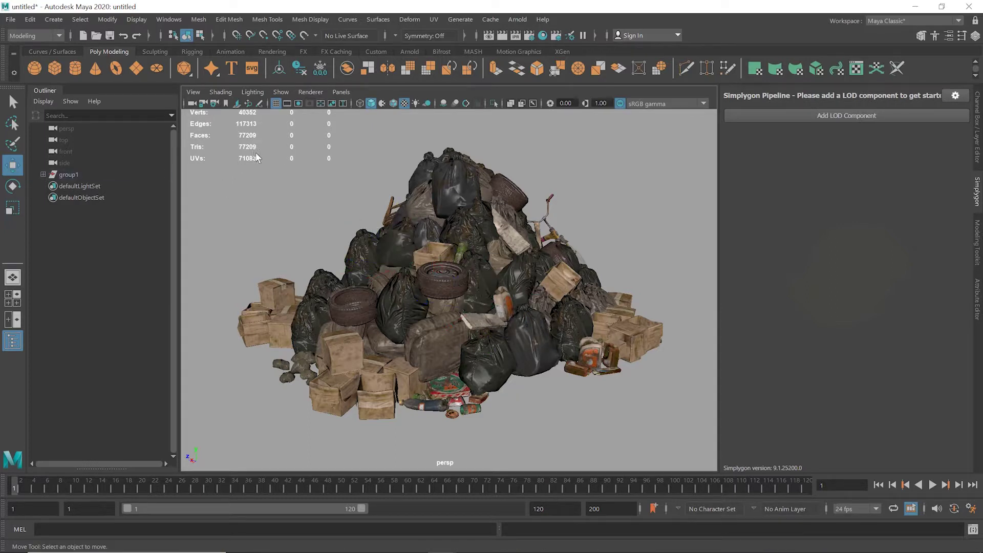
pyautogui.keyDown('alt'); pyautogui.moveTo(435, 253); pyautogui.dragTo(383, 255); pyautogui.keyUp('alt')
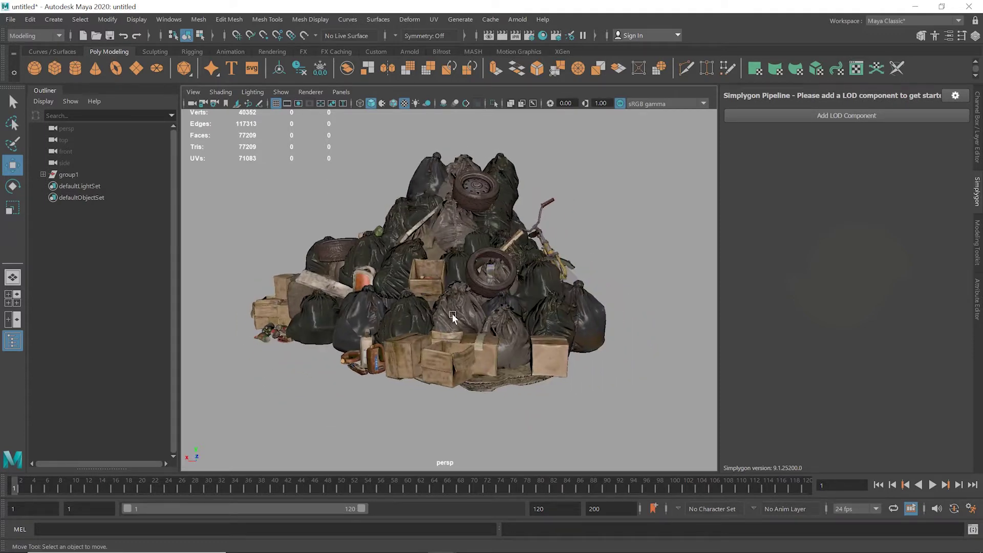
pyautogui.click(453, 314)
# Review the garbage pile's materials one by one in the Hypershade, including cardboard, wheels, wood planks and trash, and close it
pyautogui.moveTo(982, 318); pyautogui.dragTo(345, 50)
pyautogui.click(153, 148)
pyautogui.click(195, 148)
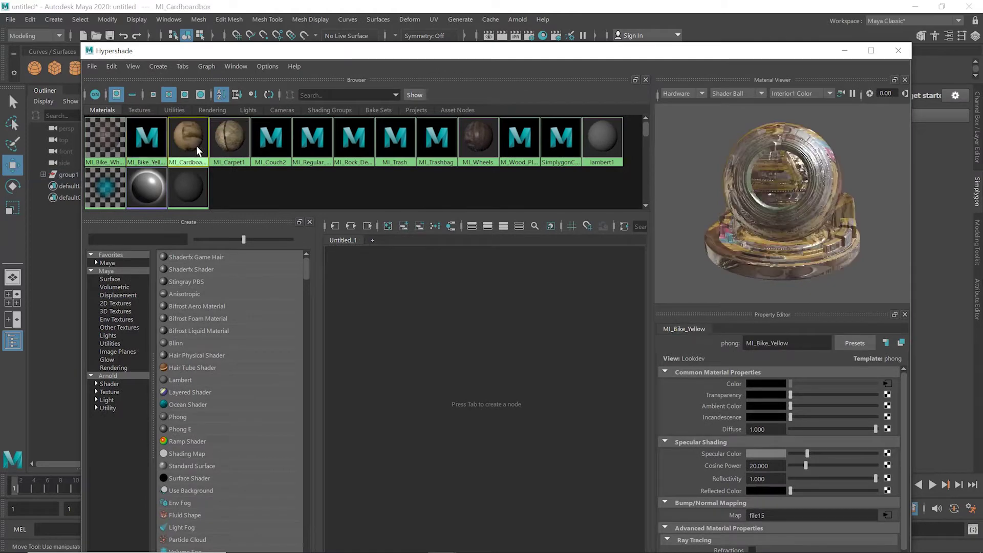
pyautogui.click(233, 148)
pyautogui.click(309, 148)
pyautogui.click(410, 149)
pyautogui.click(471, 154)
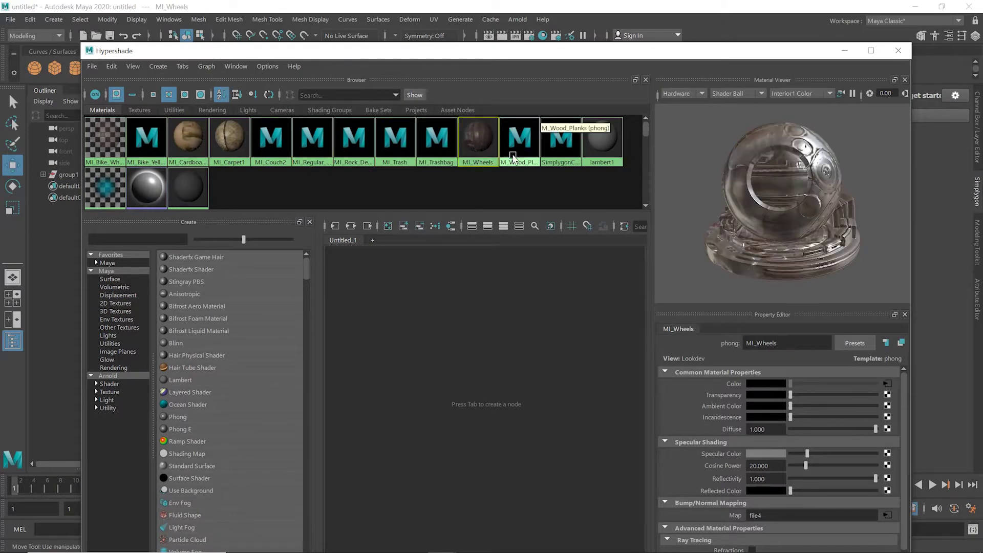
pyautogui.click(520, 154)
pyautogui.click(557, 154)
pyautogui.click(395, 149)
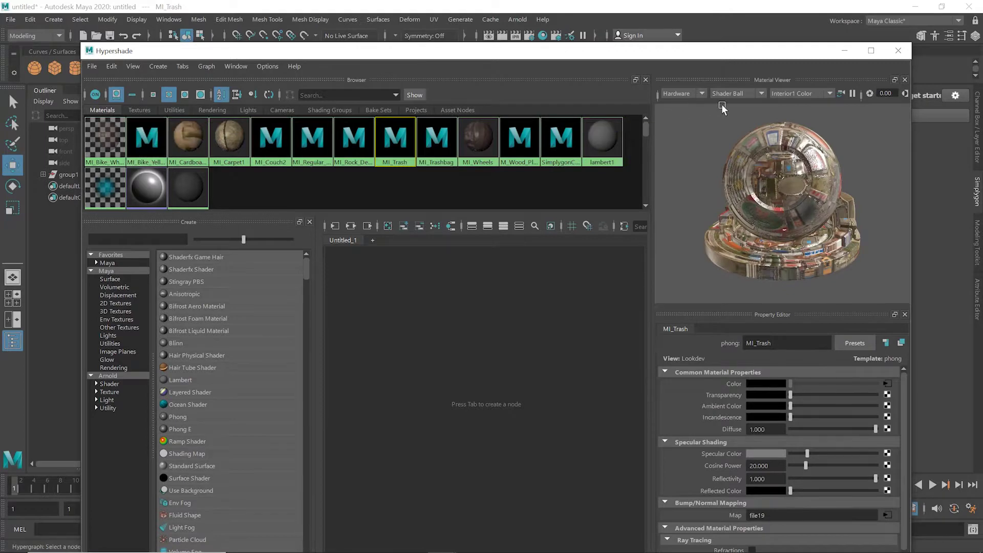
pyautogui.click(898, 50)
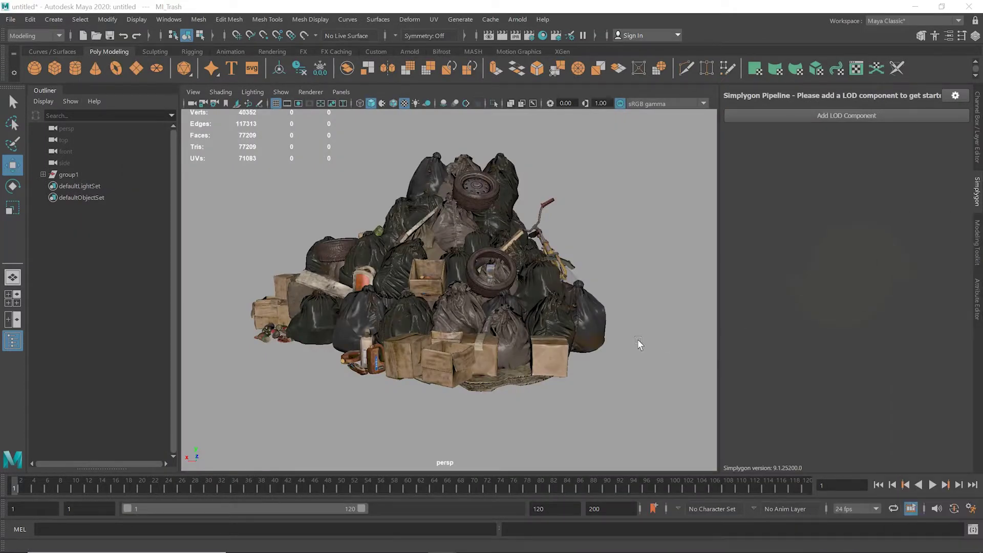
# Create a polygon cube at the origin, inside the garbage pile
pyautogui.keyDown('alt'); pyautogui.moveTo(638, 339); pyautogui.dragTo(560, 343); pyautogui.keyUp('alt')
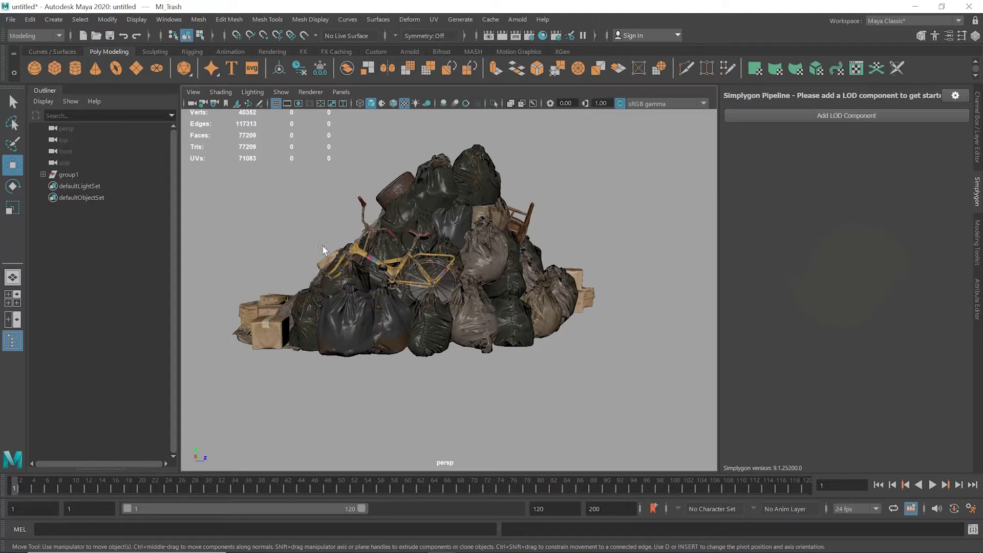
pyautogui.click(60, 73)
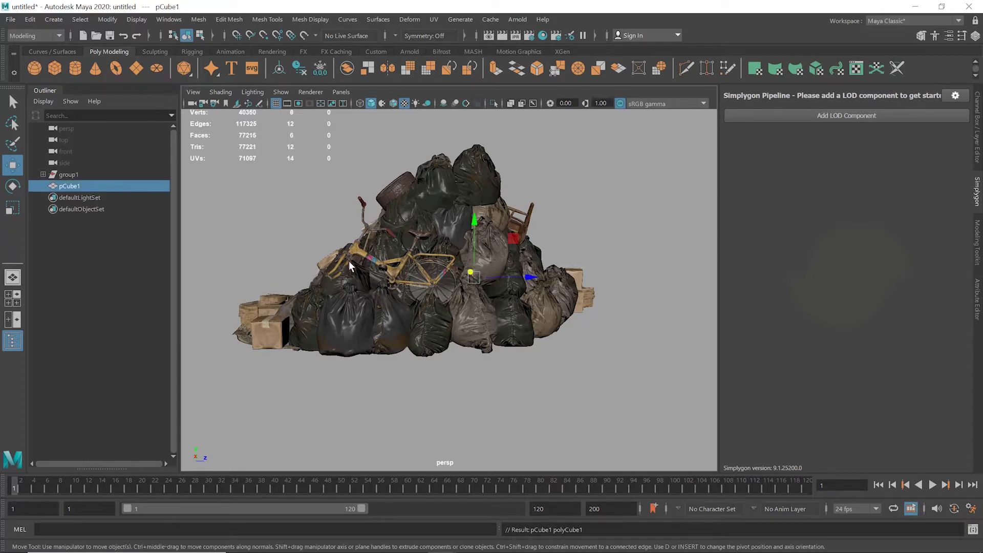
pyautogui.keyDown('alt'); pyautogui.moveTo(348, 260); pyautogui.dragTo(512, 322); pyautogui.keyUp('alt')
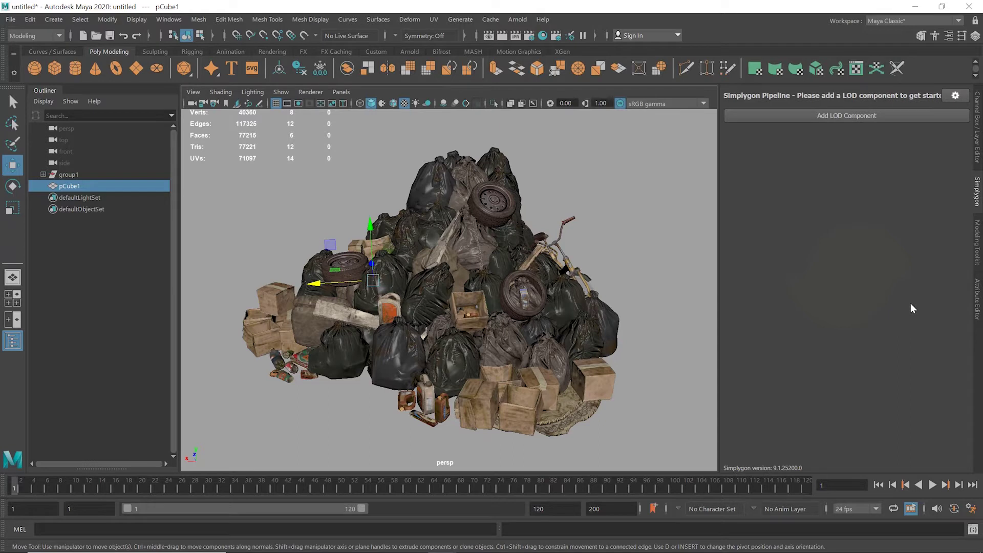
# Scale the cube to 1000 × 300 × 1000 and lower it to about -209 in Y so it forms the ground beneath the pile
pyautogui.click(976, 297)
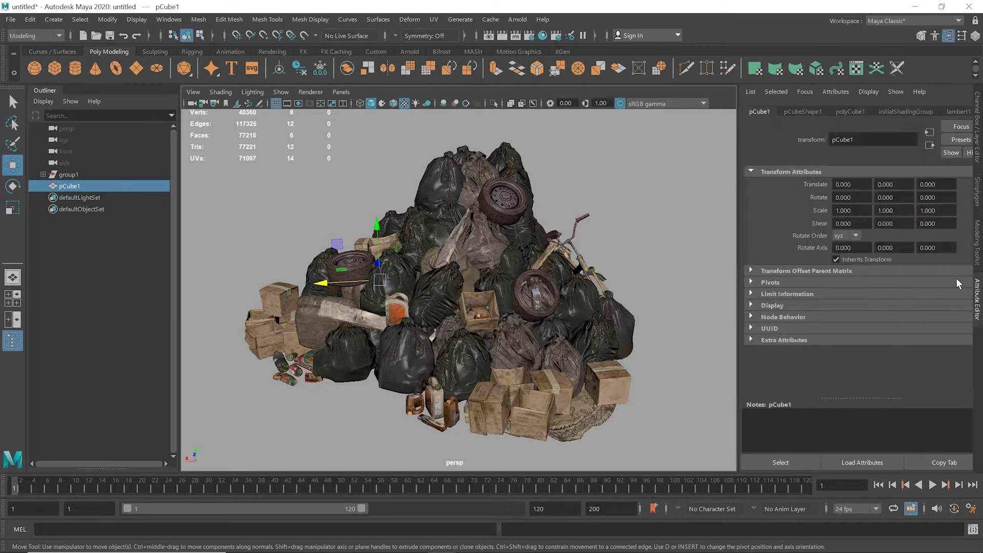
pyautogui.click(855, 210)
pyautogui.write('1000')
pyautogui.press('Return')
pyautogui.click(894, 210)
pyautogui.write('300')
pyautogui.press('Tab')
pyautogui.write('1000')
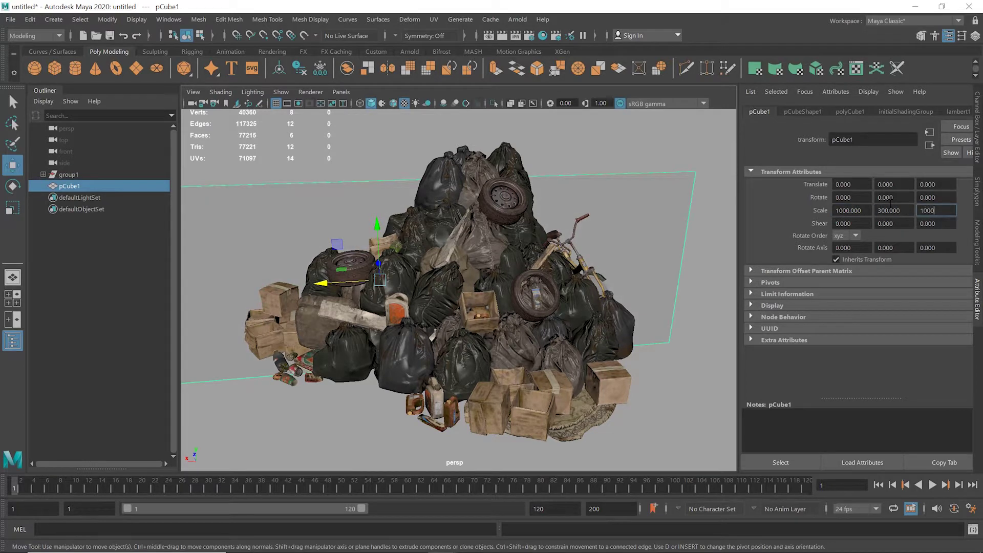
pyautogui.press('Return')
pyautogui.moveTo(378, 241); pyautogui.dragTo(394, 353)
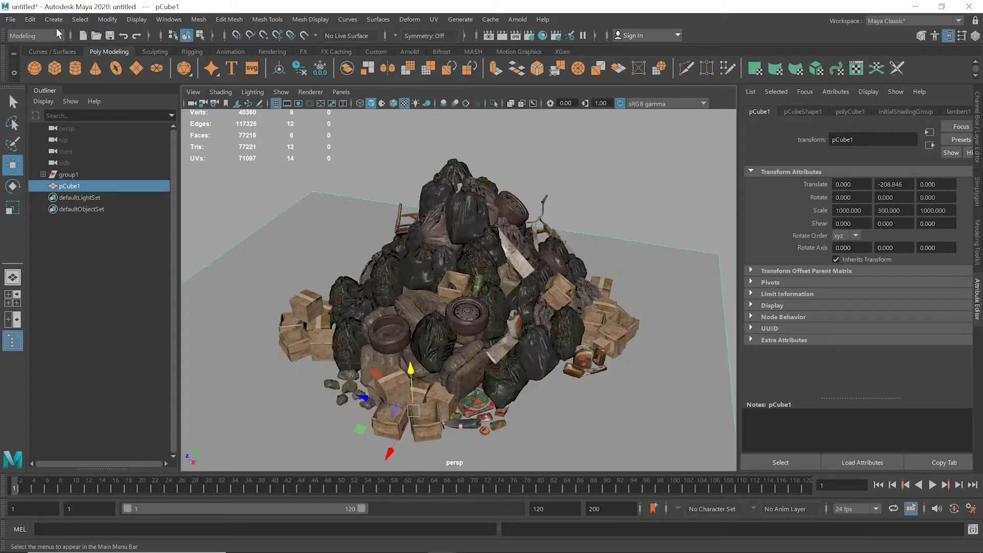
# Create a selection set named "clipping" that contains the ground cube
pyautogui.click(57, 21)
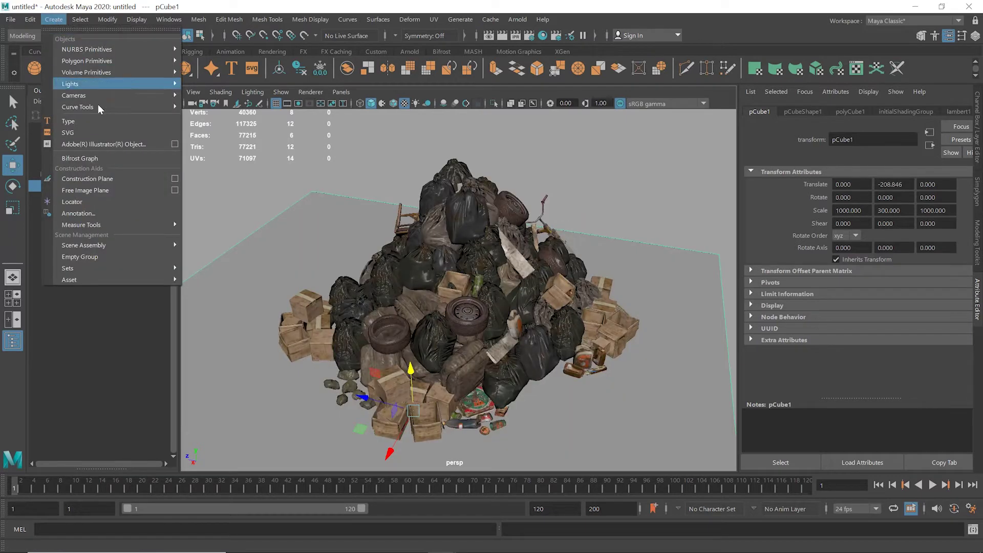
pyautogui.moveTo(128, 268)
pyautogui.click(274, 266)
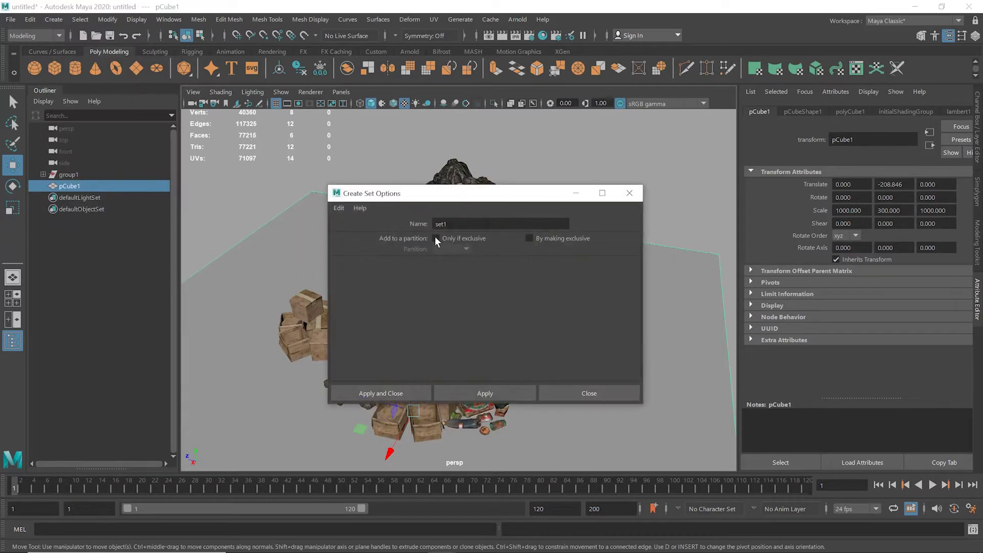
pyautogui.doubleClick(444, 223)
pyautogui.write('clipping')
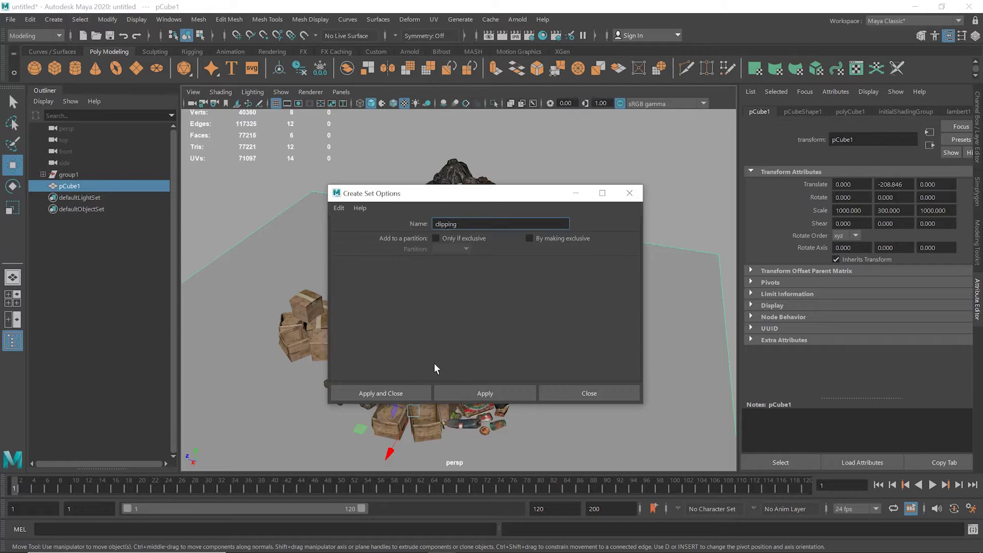
pyautogui.click(475, 395)
pyautogui.click(590, 394)
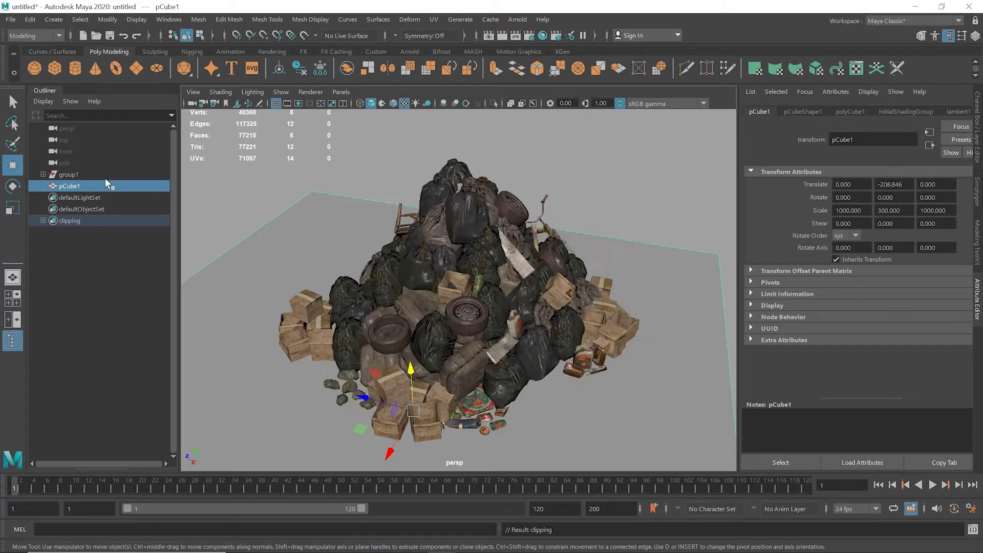
# Select group1 and add the basic Simplygon template Aggregation with material baking as its LOD component
pyautogui.click(126, 177)
pyautogui.click(977, 192)
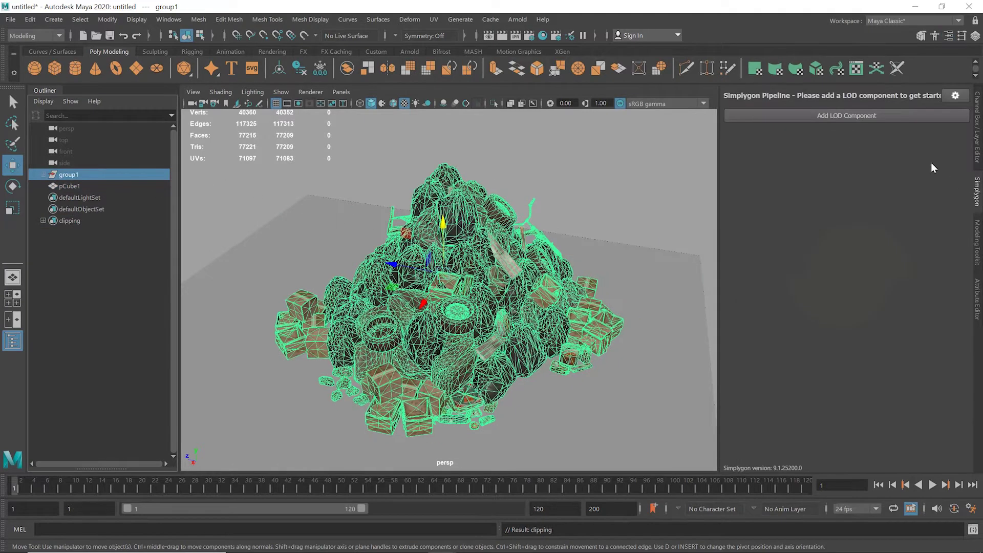
pyautogui.click(864, 117)
pyautogui.moveTo(763, 129)
pyautogui.moveTo(807, 141)
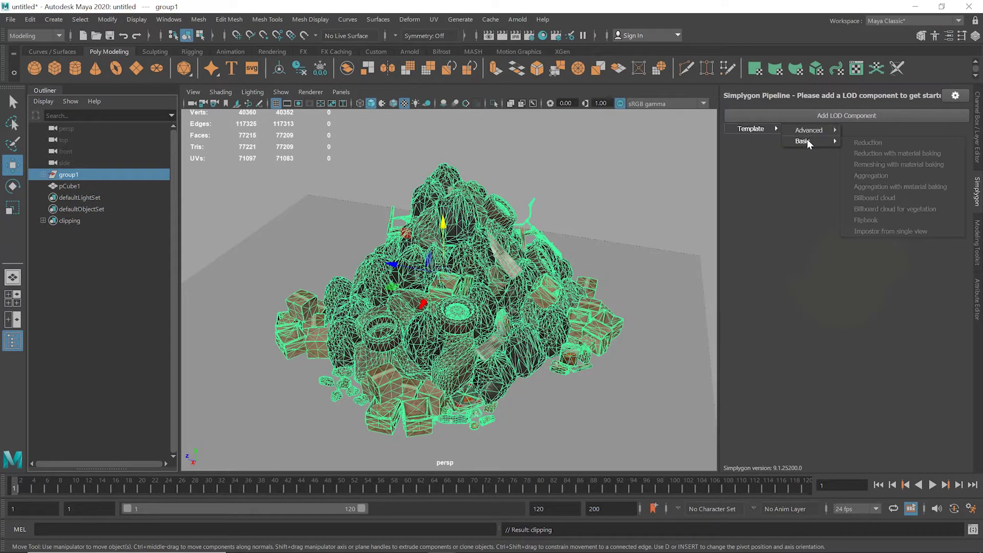
pyautogui.click(885, 188)
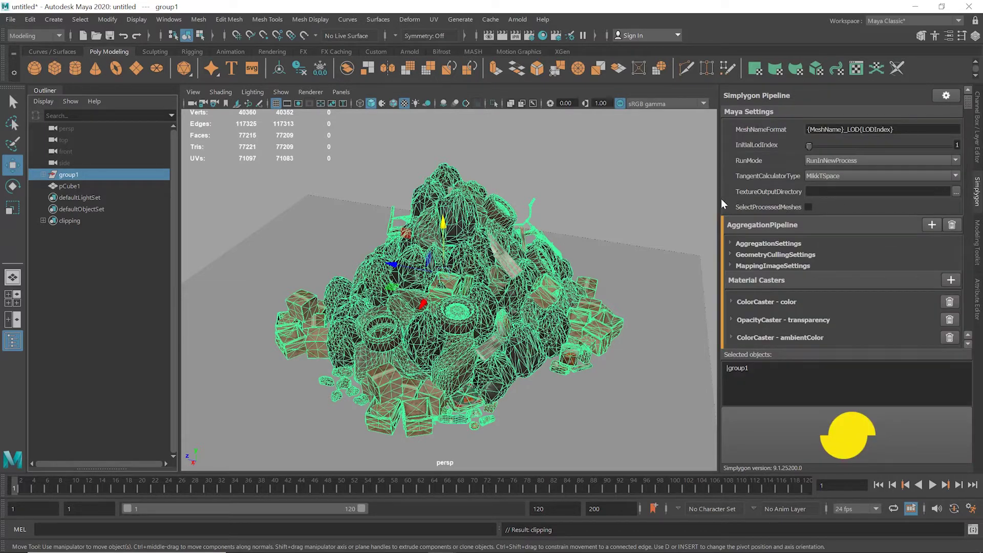
# Enable geometry culling in the aggregation settings of the pipeline
pyautogui.moveTo(719, 197); pyautogui.dragTo(703, 199)
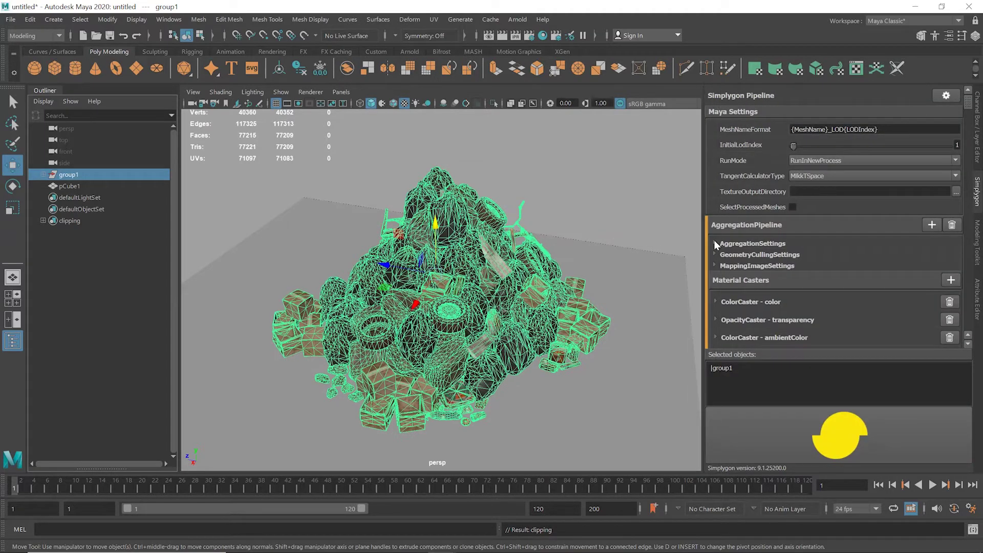
pyautogui.click(714, 242)
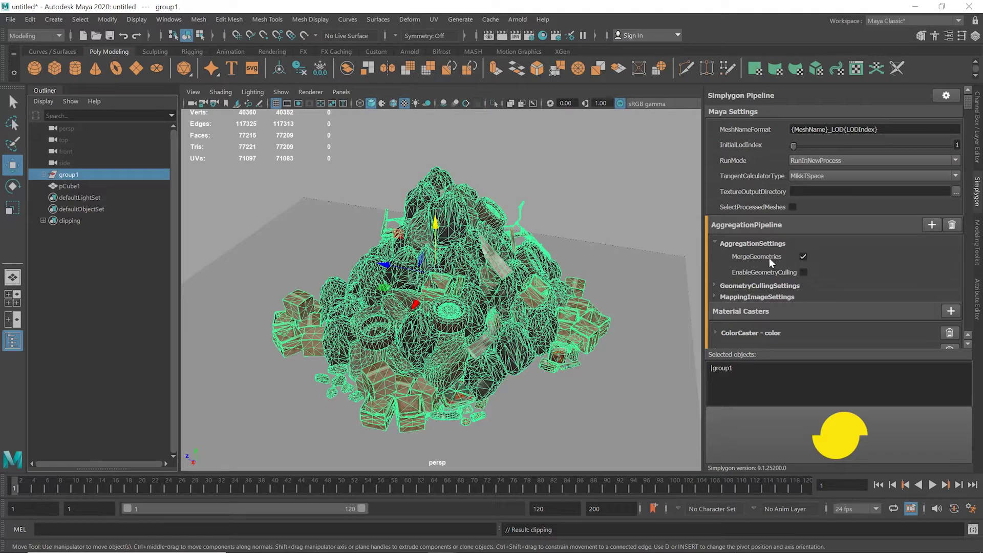
pyautogui.moveTo(762, 263)
pyautogui.click(804, 272)
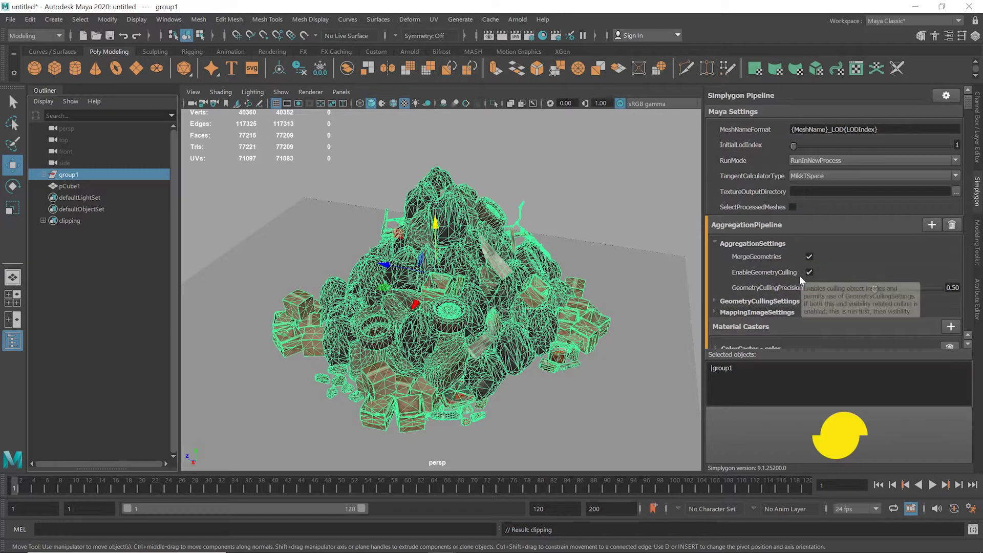
pyautogui.moveTo(794, 289)
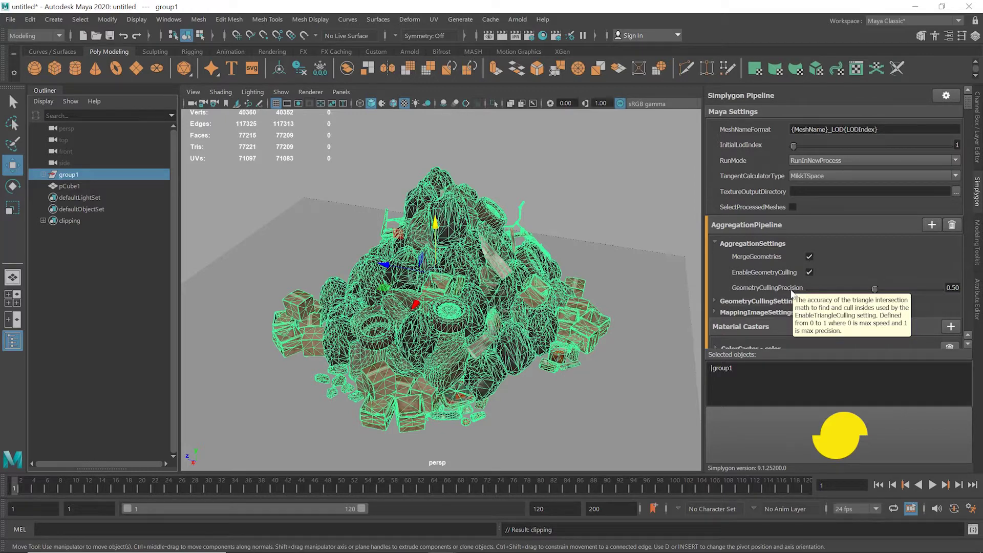
# Turn on clipping geometry for the culling and use the "clipping" selection set for it
pyautogui.click(715, 301)
pyautogui.scroll(-3, 802, 285)
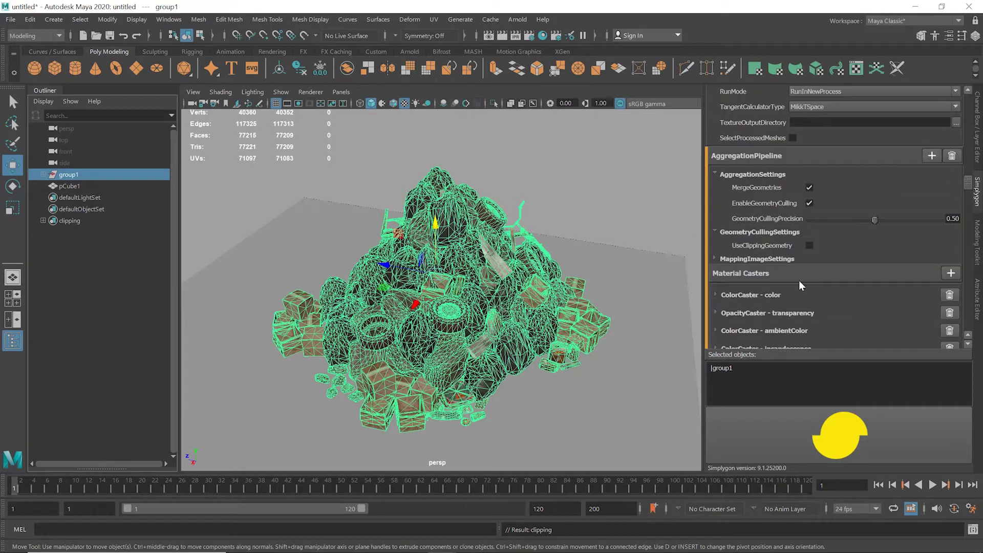
pyautogui.click(812, 245)
pyautogui.click(853, 258)
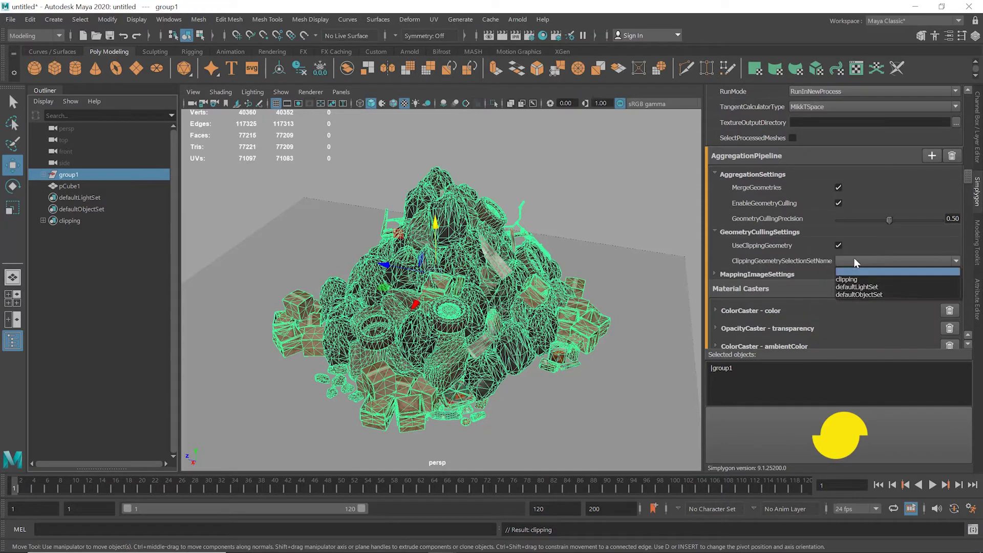
pyautogui.click(850, 279)
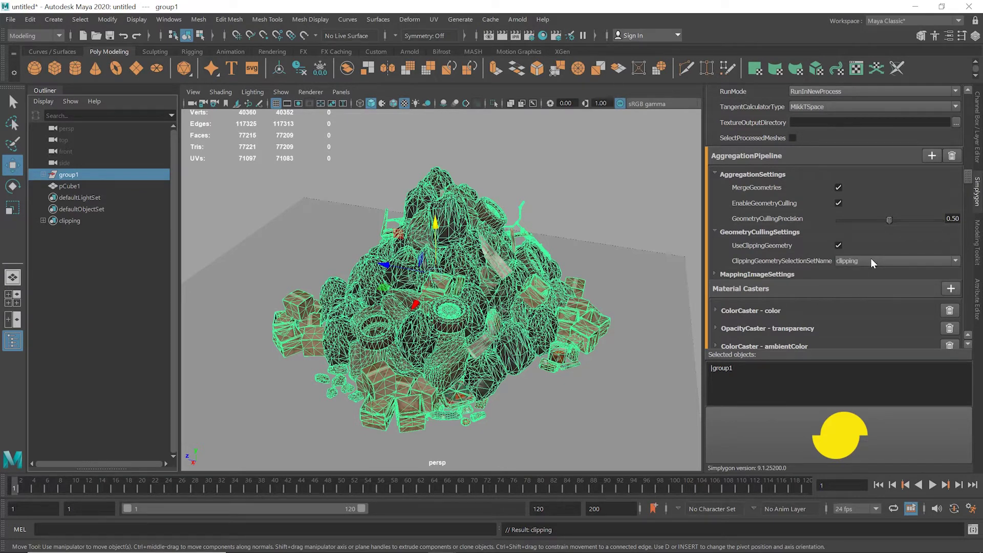
# Set the output material's texture width and height to 2048 in the mapping image settings
pyautogui.click(715, 273)
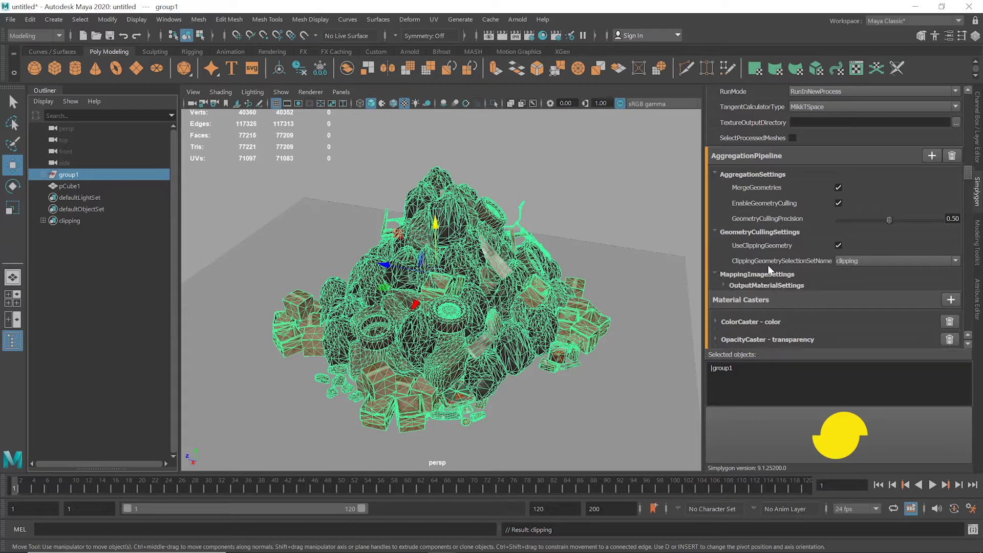
pyautogui.click(723, 285)
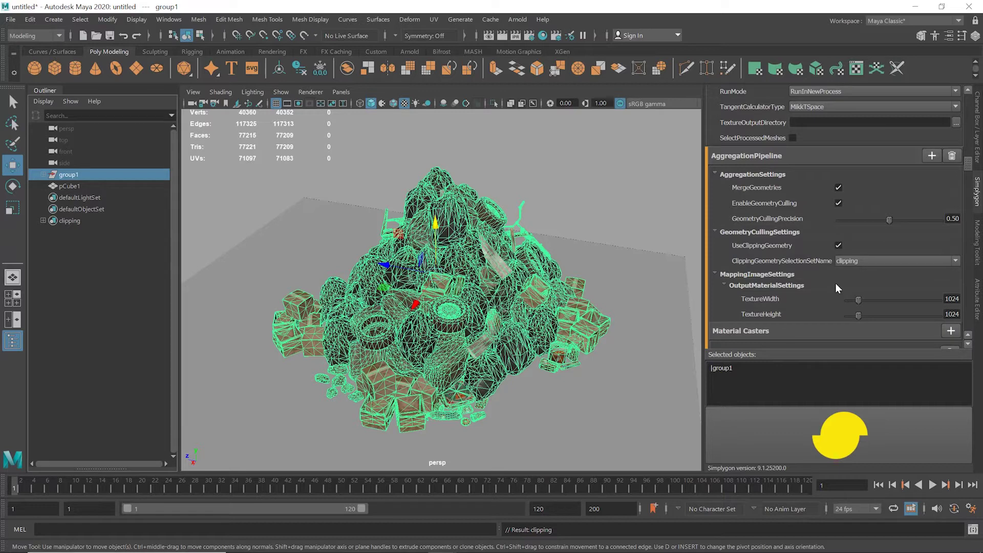
pyautogui.doubleClick(953, 299)
pyautogui.write('2048')
pyautogui.doubleClick(952, 314)
pyautogui.write('2048')
pyautogui.press('Return')
# Delete the transparency, ambientColor, incandescence, translucence, translucenceDepth and translucenceFocus material casters, keeping only color, normalCamera and specularColor
pyautogui.scroll(-4, 856, 282)
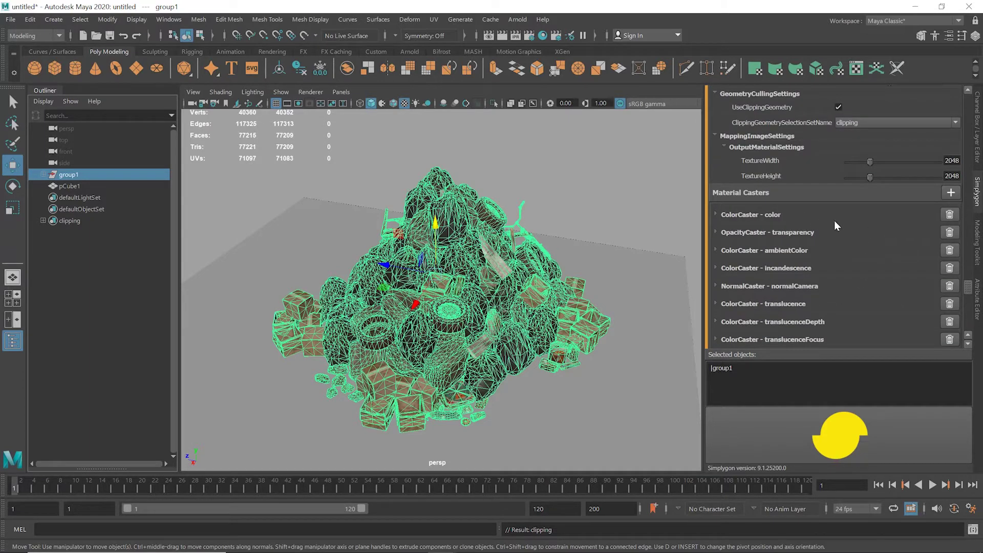
pyautogui.click(949, 232)
pyautogui.click(951, 234)
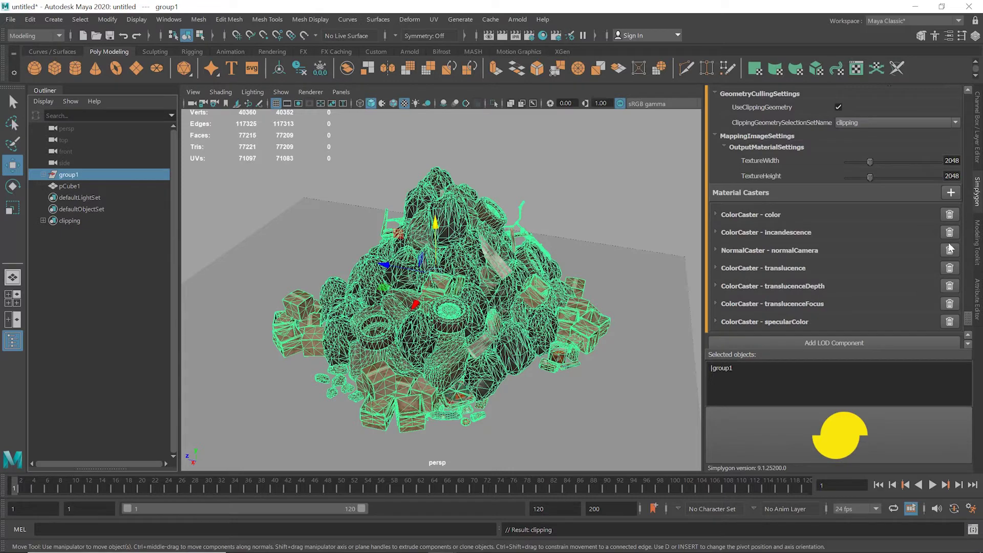
pyautogui.click(950, 244)
pyautogui.click(951, 265)
pyautogui.click(951, 282)
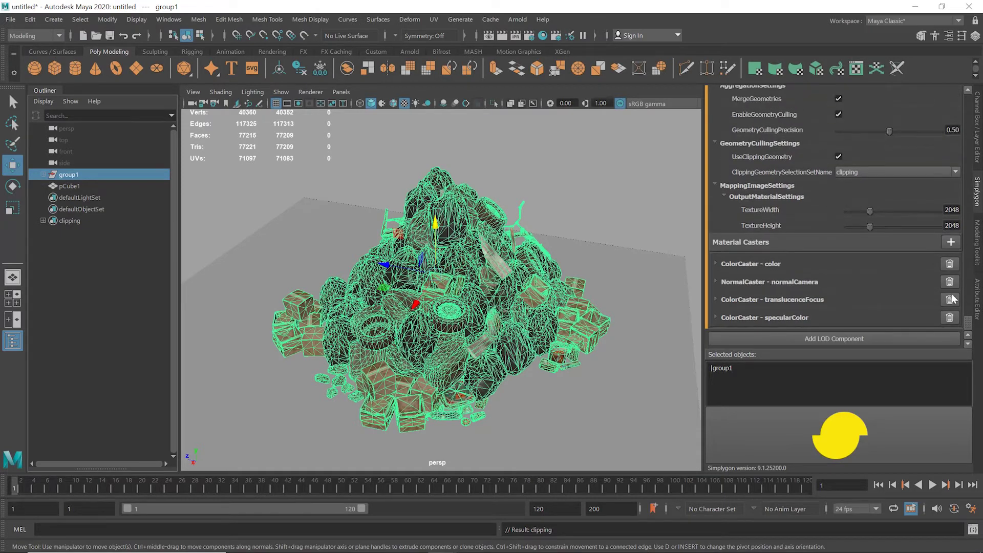
pyautogui.click(950, 300)
# Select the bicycle mesh SM_Bike9 on the garbage pile and move it out of group1 to the scene root
pyautogui.keyDown('alt'); pyautogui.moveTo(563, 334); pyautogui.dragTo(449, 329); pyautogui.keyUp('alt')
pyautogui.keyDown('alt'); pyautogui.moveTo(450, 329); pyautogui.dragTo(516, 342, button='right'); pyautogui.keyUp('alt')
pyautogui.scroll(-3, 516, 342)
pyautogui.click(516, 344)
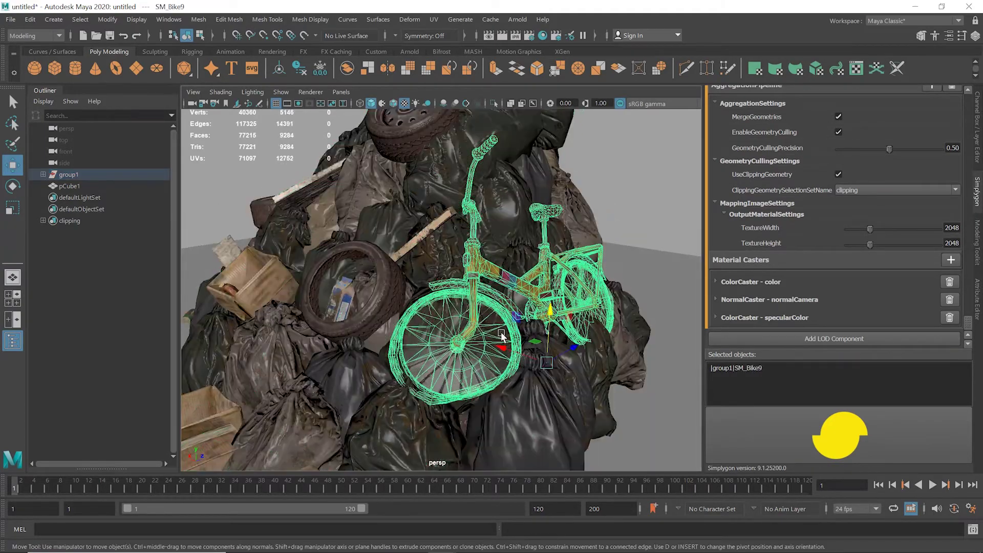
pyautogui.scroll(3, 467, 342)
pyautogui.keyDown('alt'); pyautogui.moveTo(489, 349); pyautogui.dragTo(496, 349); pyautogui.keyUp('alt')
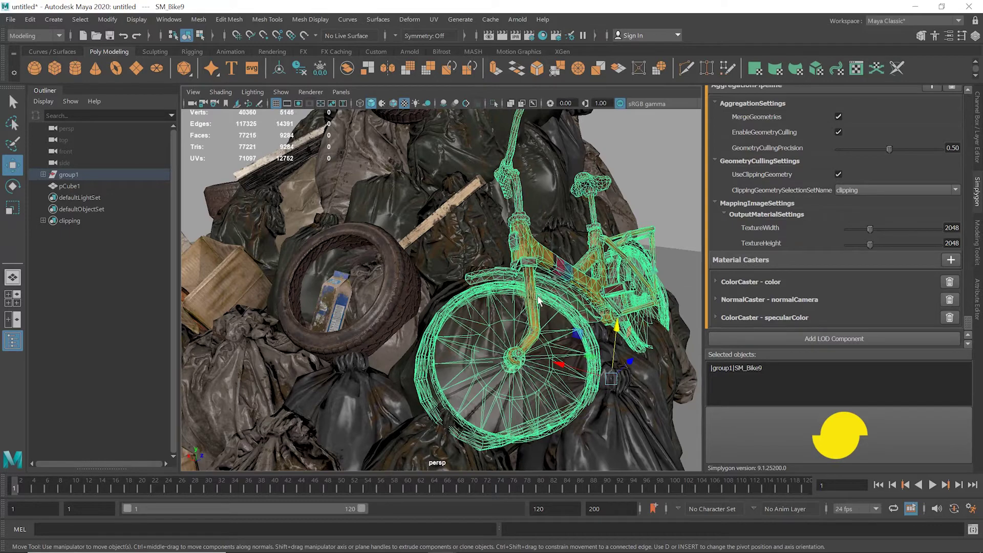
pyautogui.scroll(4, 435, 265)
pyautogui.scroll(-5, 436, 272)
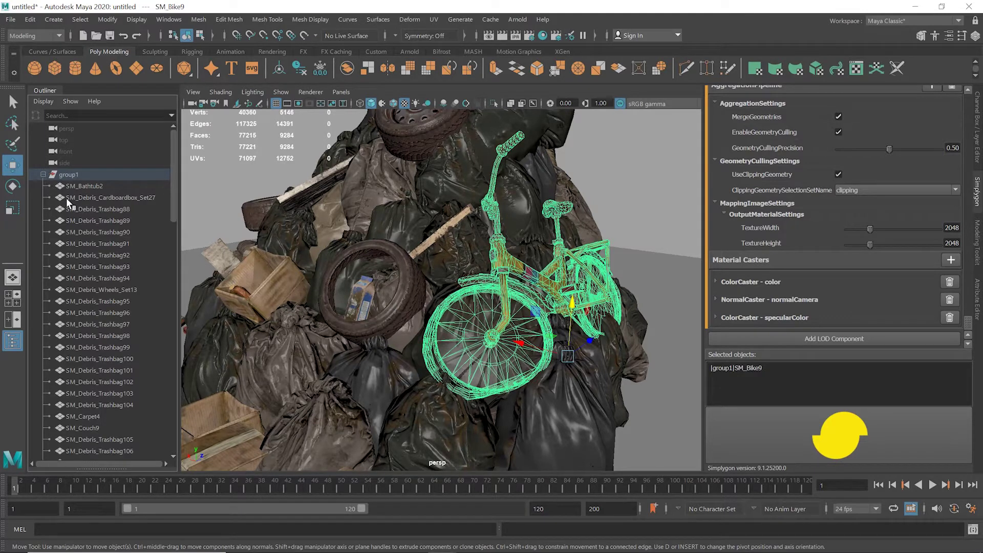
pyautogui.scroll(-10, 72, 204)
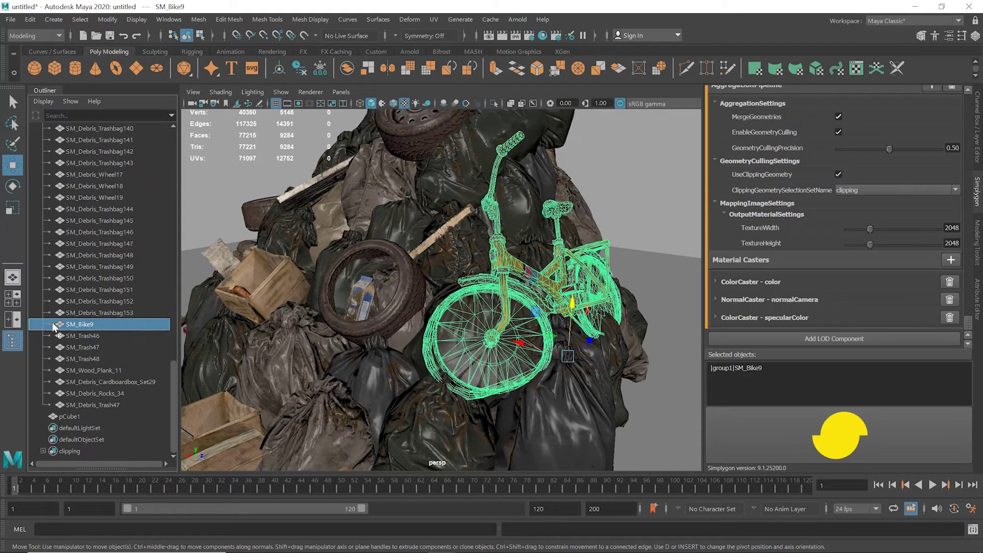
pyautogui.moveTo(48, 411); pyautogui.dragTo(49, 411, button='middle')
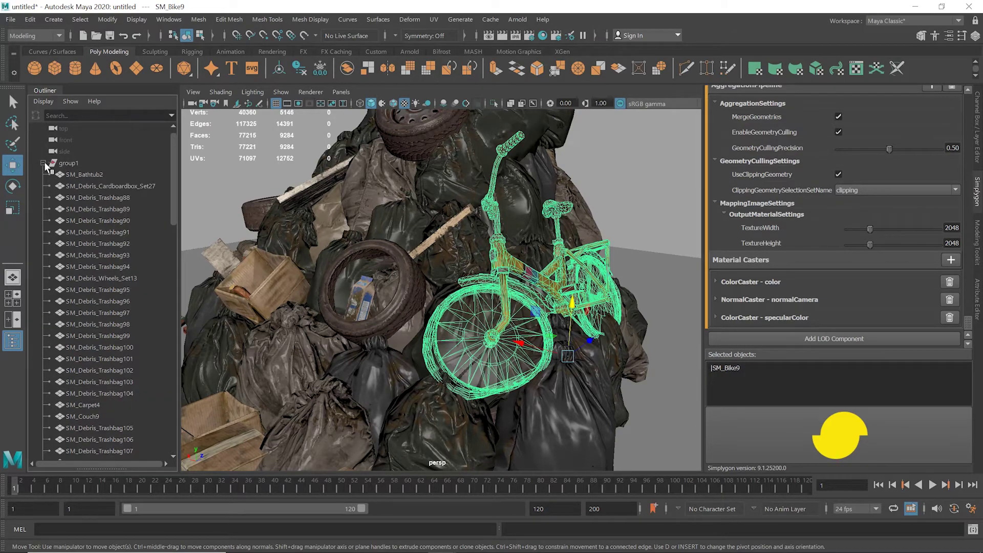
# Collapse and select group1, and run the Simplygon aggregation on it
pyautogui.click(43, 163)
pyautogui.click(69, 174)
pyautogui.click(784, 431)
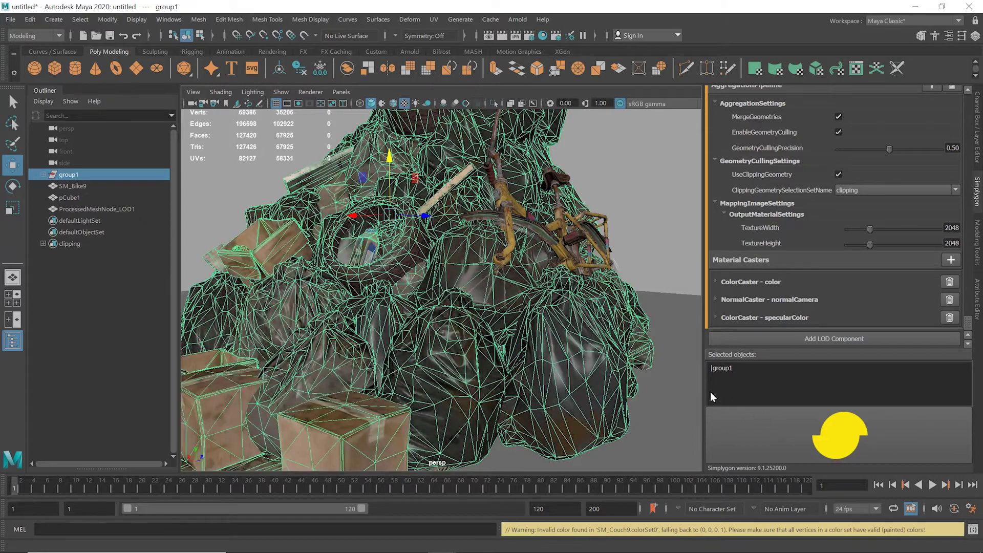
# Select ProcessedMeshNode_LOD1, frame it in the view and move it beside the original garbage pile
pyautogui.click(90, 209)
pyautogui.press('f')
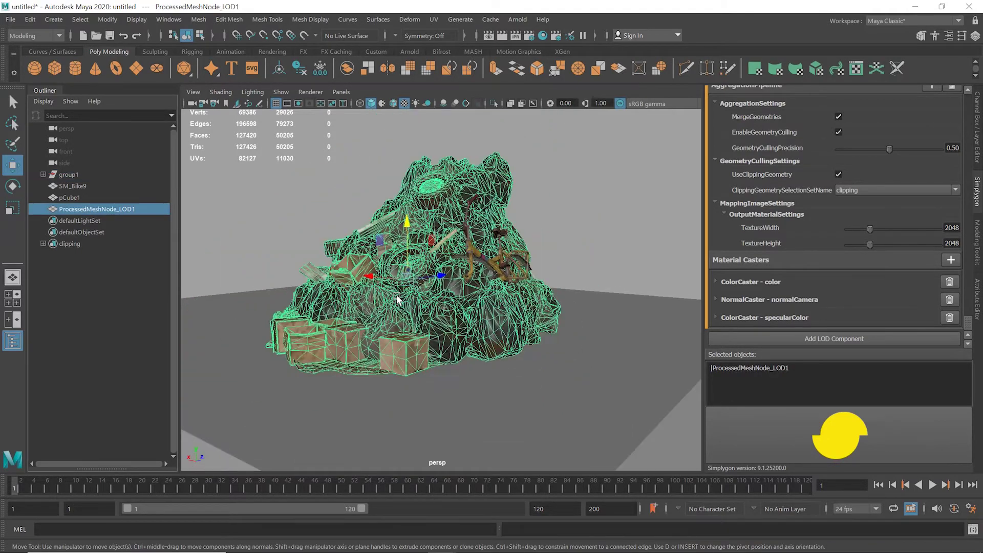
pyautogui.moveTo(405, 307); pyautogui.dragTo(148, 234)
pyautogui.moveTo(147, 235); pyautogui.dragTo(146, 233)
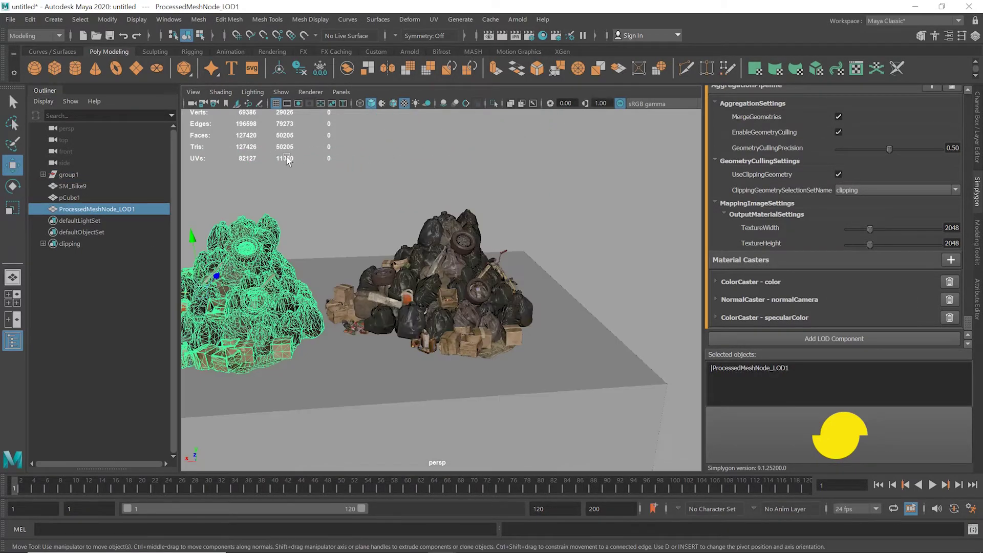
# Inspect the processed pile up close and examine its UV layout and baked texture in the UV Editor
pyautogui.keyDown('alt'); pyautogui.moveTo(289, 160); pyautogui.dragTo(377, 309); pyautogui.keyUp('alt')
pyautogui.scroll(4, 401, 279)
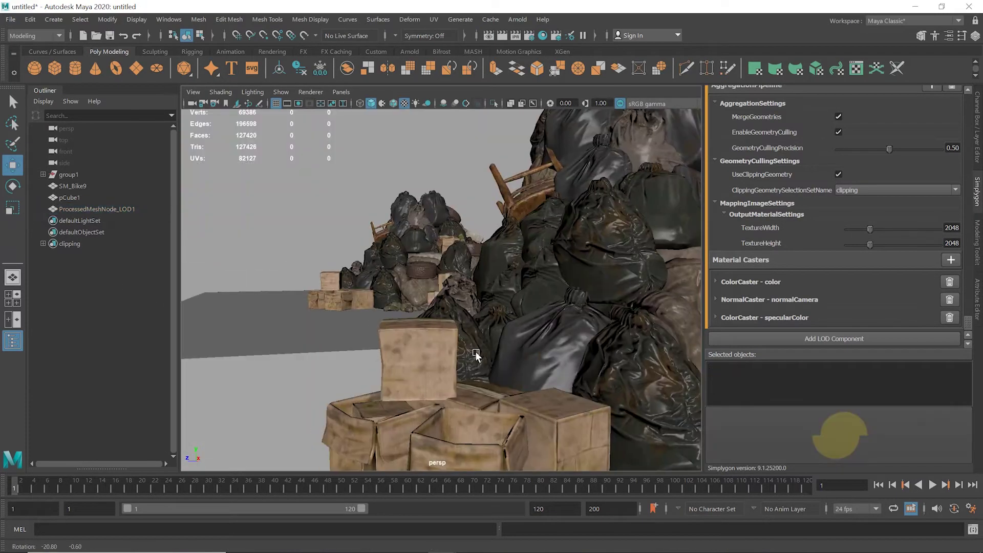
pyautogui.keyDown('alt'); pyautogui.moveTo(475, 354); pyautogui.dragTo(459, 353); pyautogui.keyUp('alt')
pyautogui.click(449, 309)
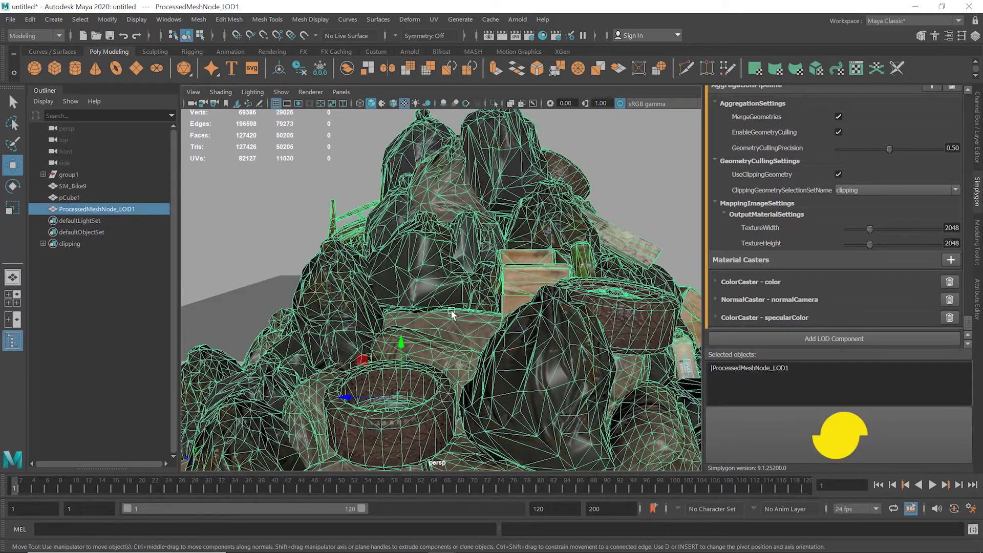
pyautogui.click(169, 20)
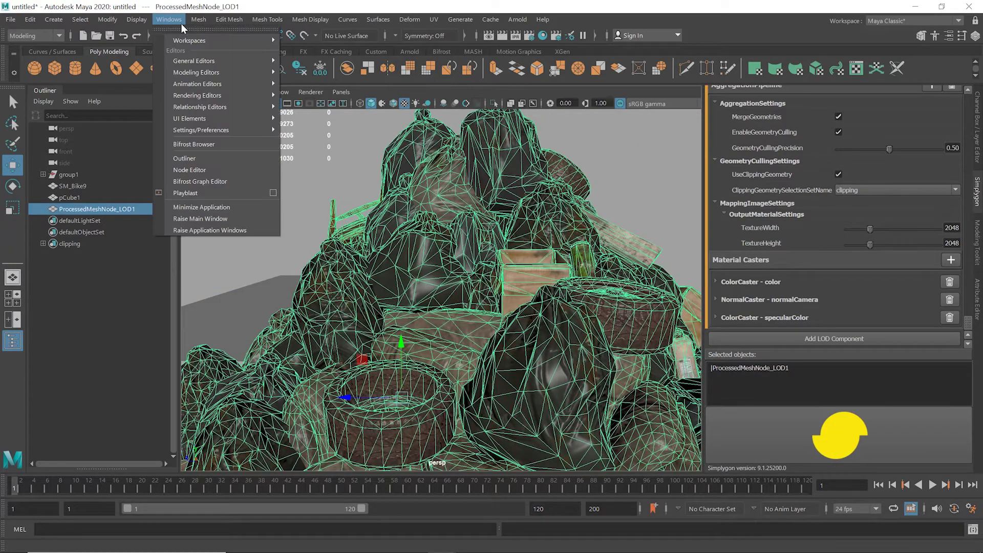
pyautogui.moveTo(200, 73)
pyautogui.click(296, 94)
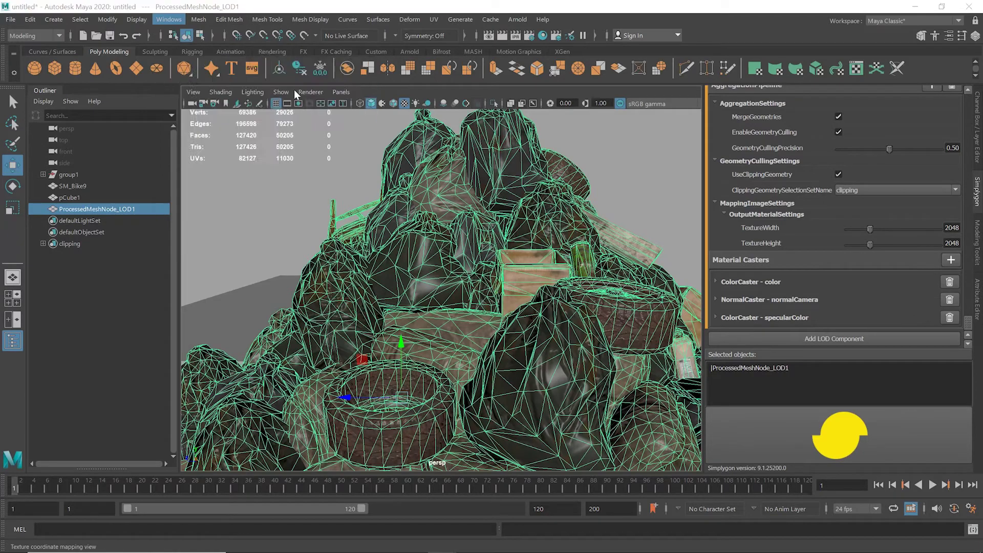
pyautogui.scroll(5, 446, 279)
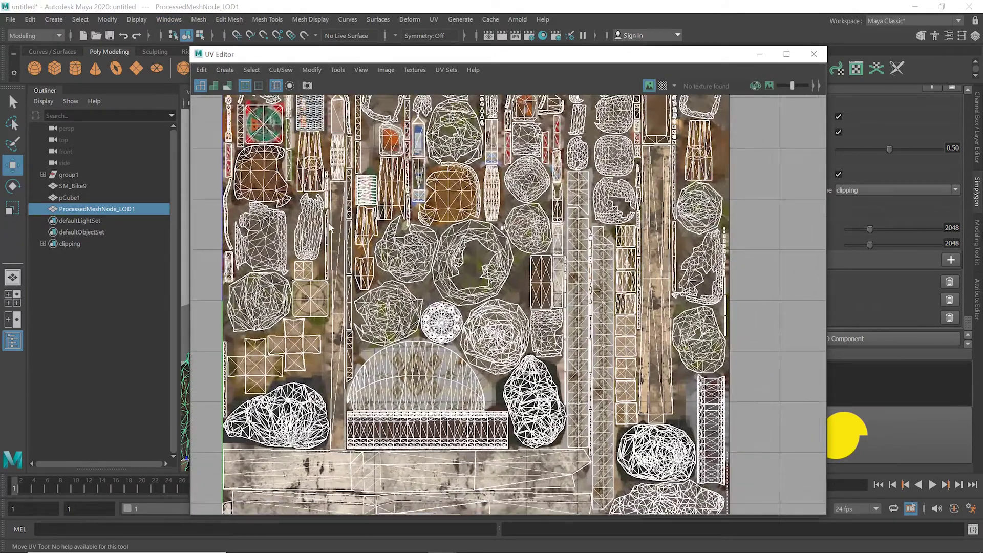
pyautogui.scroll(-5, 330, 228)
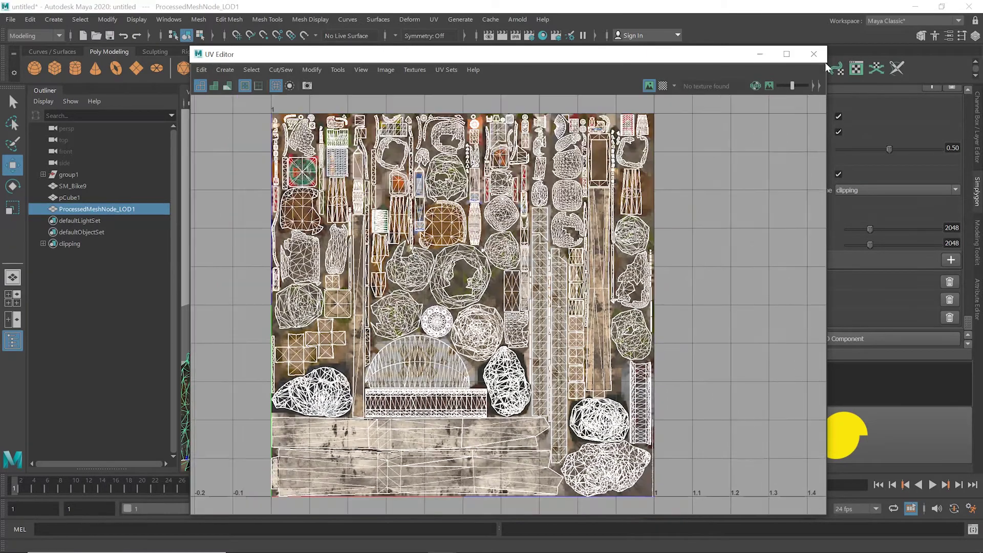
pyautogui.click(813, 53)
pyautogui.scroll(-7, 508, 315)
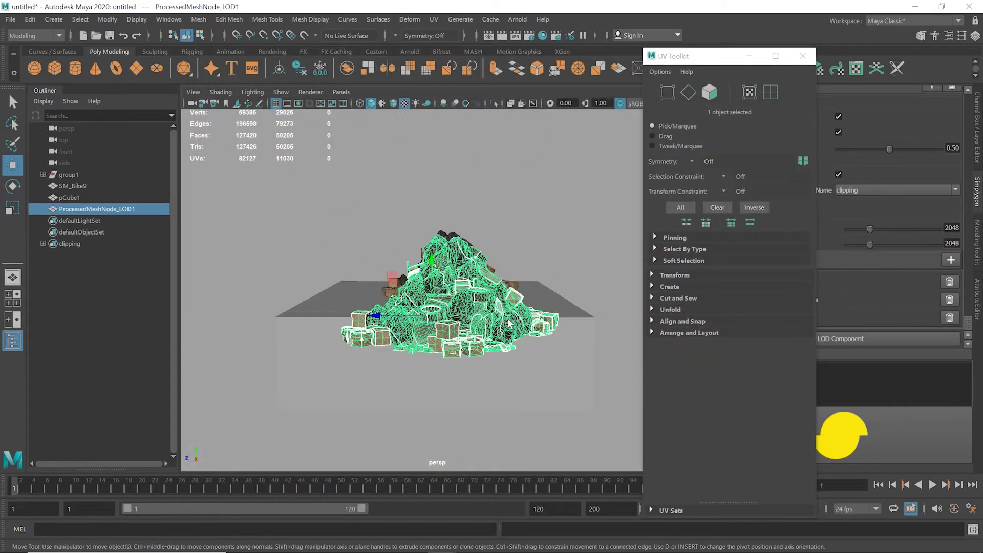
pyautogui.keyDown('alt'); pyautogui.moveTo(500, 327); pyautogui.dragTo(474, 351); pyautogui.keyUp('alt')
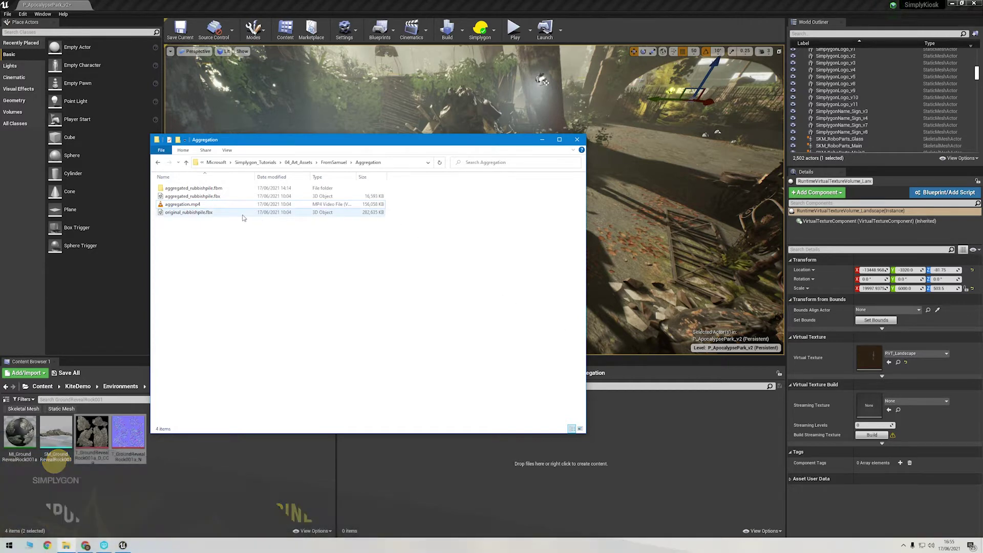
# In Unreal Editor, import aggregated_rubbishpile.fbx into the Tutorial_Assets Aggregation folder as a static mesh and close the message log
pyautogui.moveTo(192, 196); pyautogui.dragTo(646, 445)
pyautogui.scroll(-2, 575, 383)
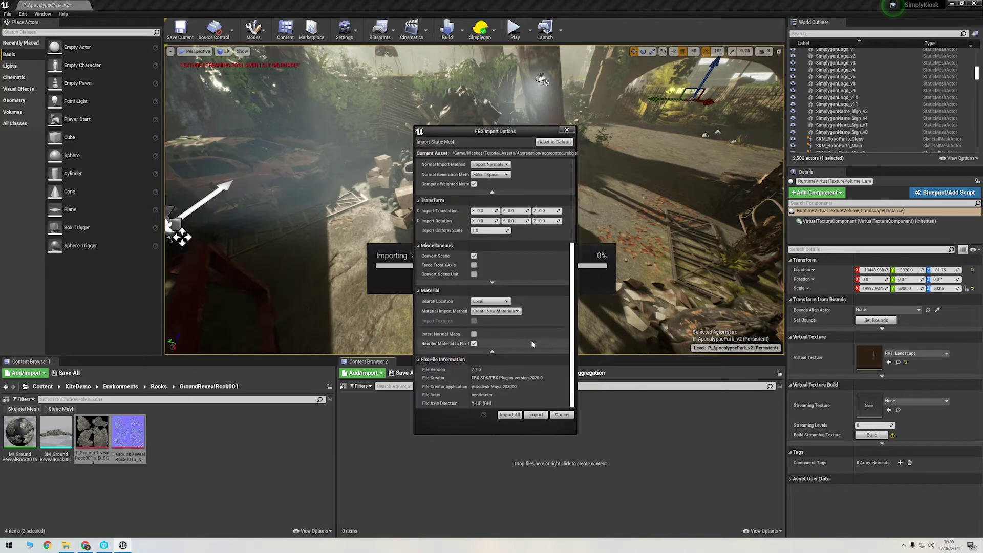
pyautogui.click(545, 416)
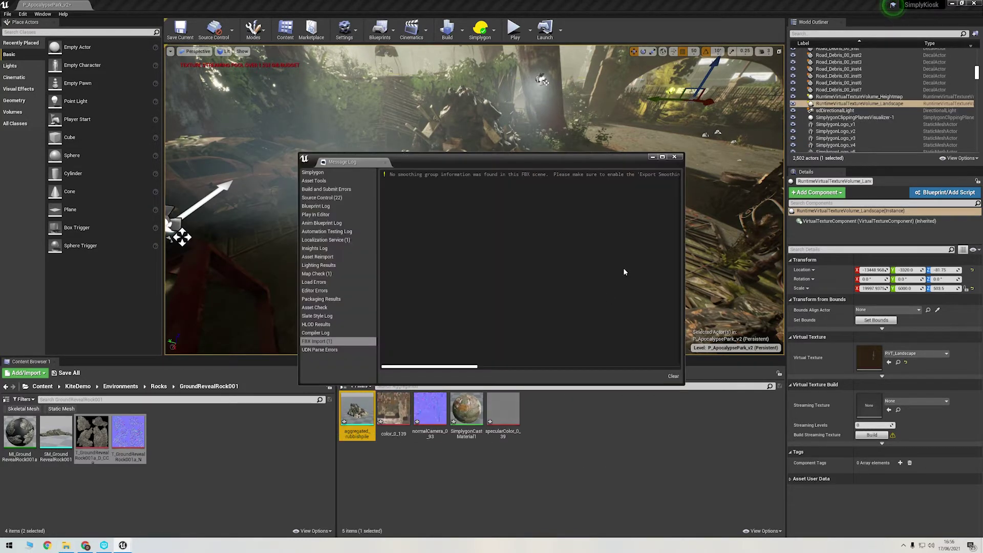
pyautogui.click(674, 157)
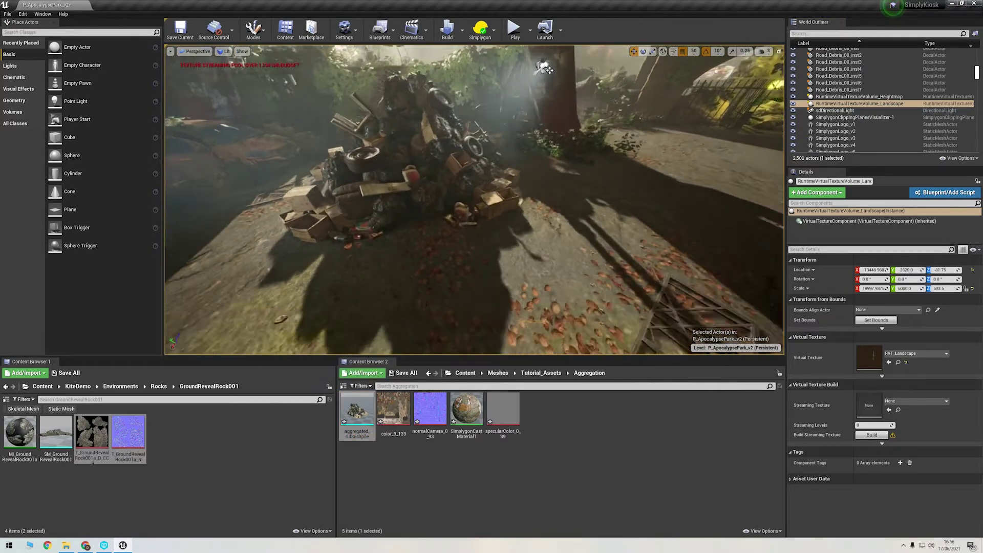
# Place the aggregated_rubbishpile mesh on the ground beside the original pile and adjust its position in the level
pyautogui.moveTo(357, 410); pyautogui.dragTo(538, 238)
pyautogui.moveTo(538, 238); pyautogui.dragTo(533, 217, button='right')
pyautogui.press('w')
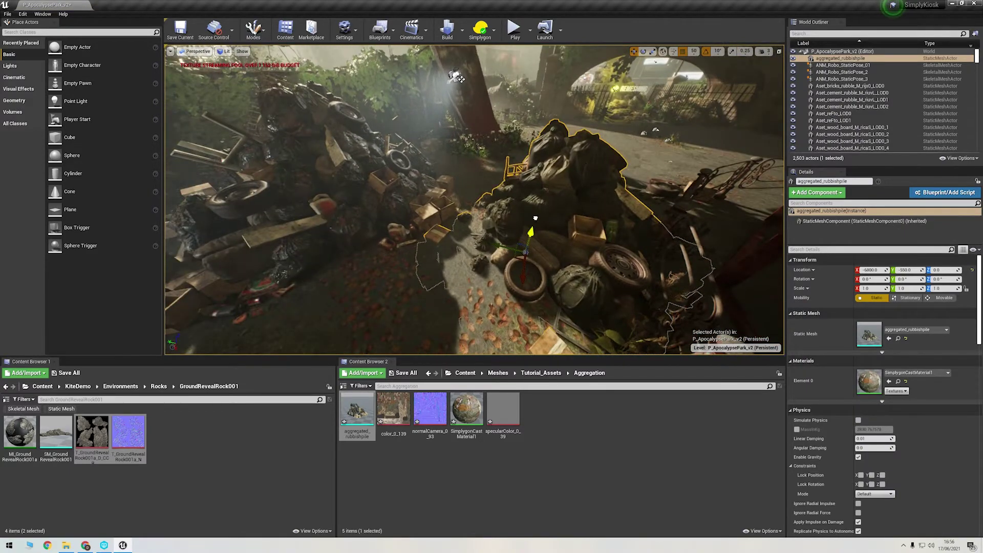
pyautogui.moveTo(535, 218); pyautogui.dragTo(541, 200)
pyautogui.moveTo(544, 201); pyautogui.dragTo(512, 177, button='right')
pyautogui.press('s')
pyautogui.press('w')
# Inspect the original rubbish pile up close and review the full list of materials assigned to Element 0 of its meshes
pyautogui.click(467, 193)
pyautogui.press('w')
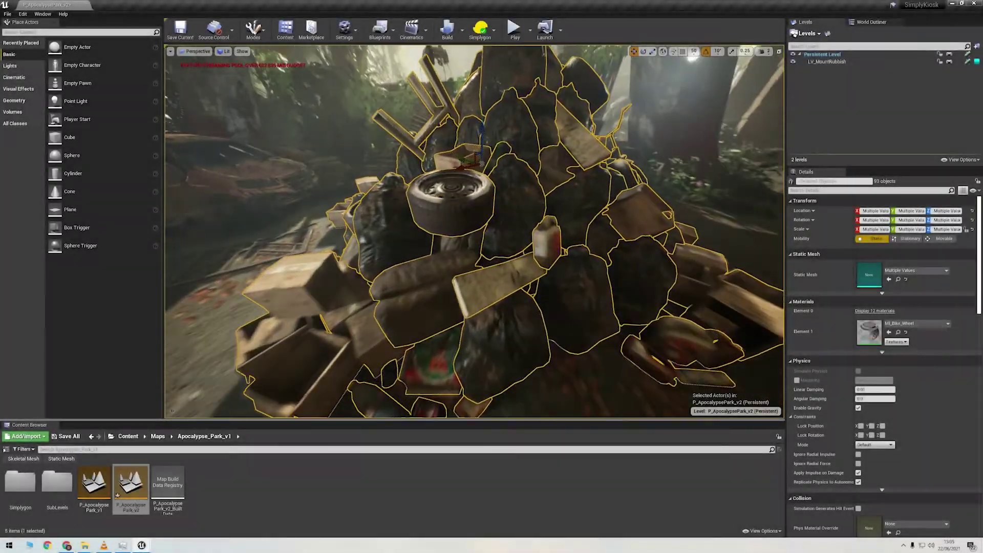
pyautogui.scroll(5, 475, 231)
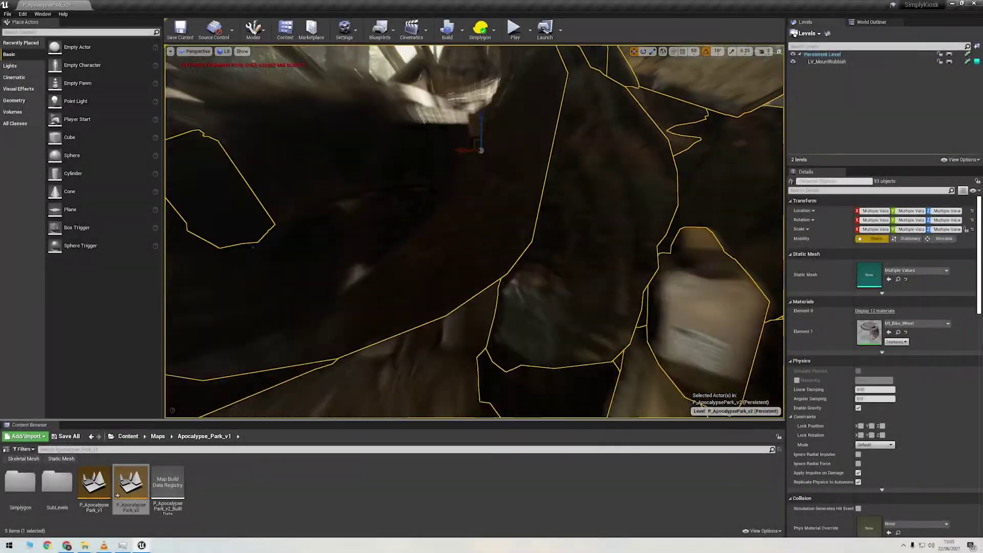
pyautogui.press('w')
pyautogui.moveTo(474, 231)
pyautogui.mouseDown(button='right')
pyautogui.moveTo(505, 236)
pyautogui.moveTo(477, 233)
pyautogui.mouseUp(button='right')
pyautogui.press('s')
pyautogui.click(874, 311)
pyautogui.scroll(-5, 886, 329)
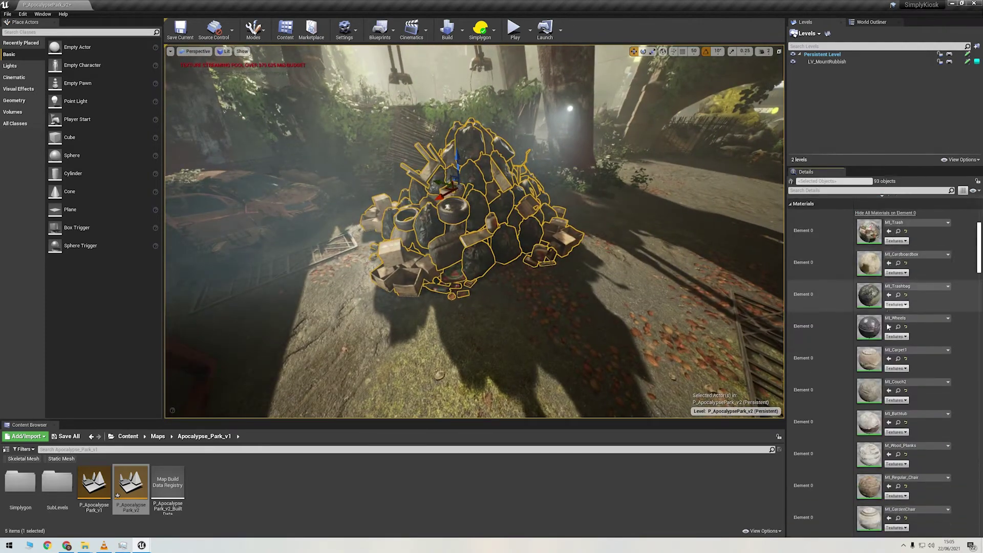
pyautogui.scroll(-4, 886, 328)
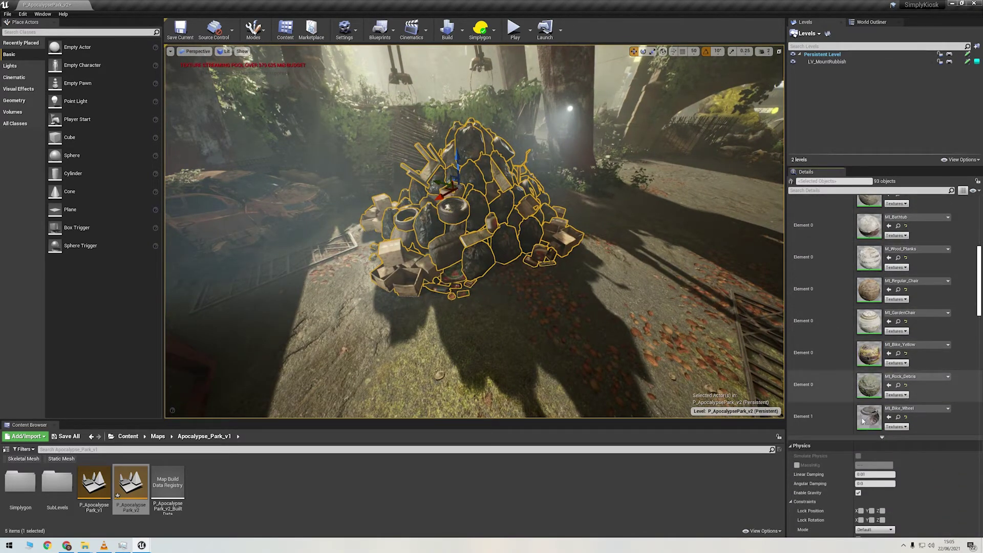
pyautogui.scroll(9, 849, 308)
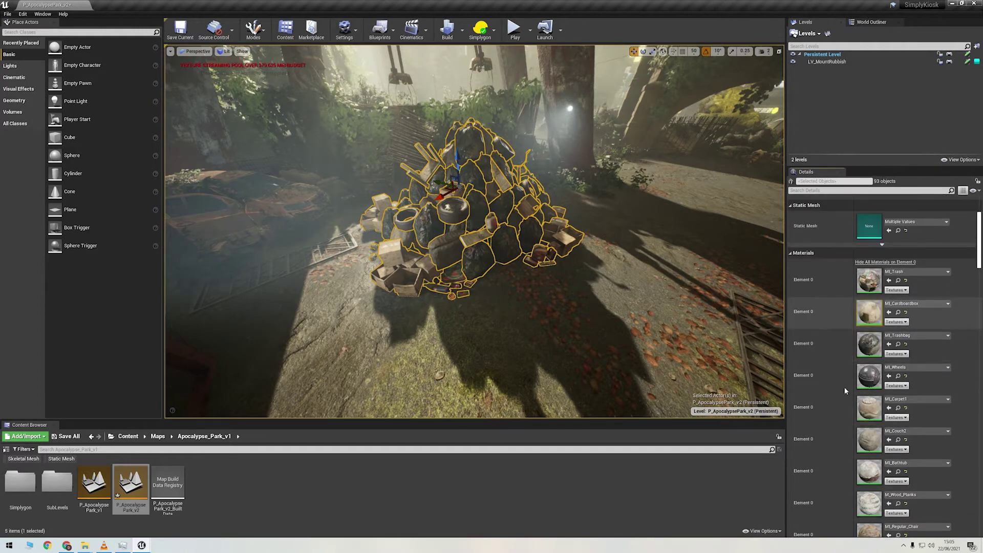
pyautogui.moveTo(659, 278)
pyautogui.mouseDown(button='right')
pyautogui.moveTo(664, 260)
pyautogui.moveTo(675, 267)
pyautogui.mouseUp(button='right')
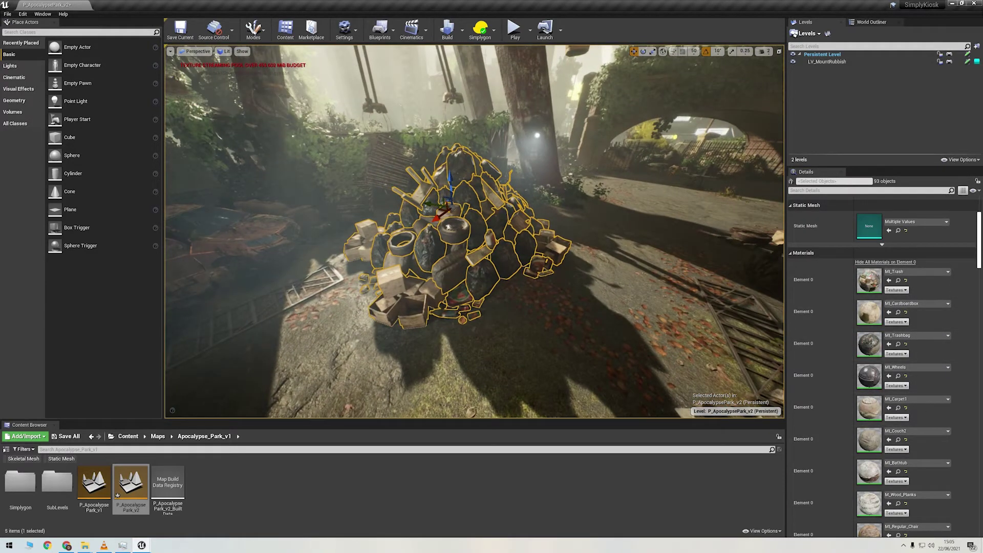
# Add Simplygon clipping planes to the level, then search the World Outliner for "clipp" and select the clipping planes visualizer
pyautogui.click(482, 30)
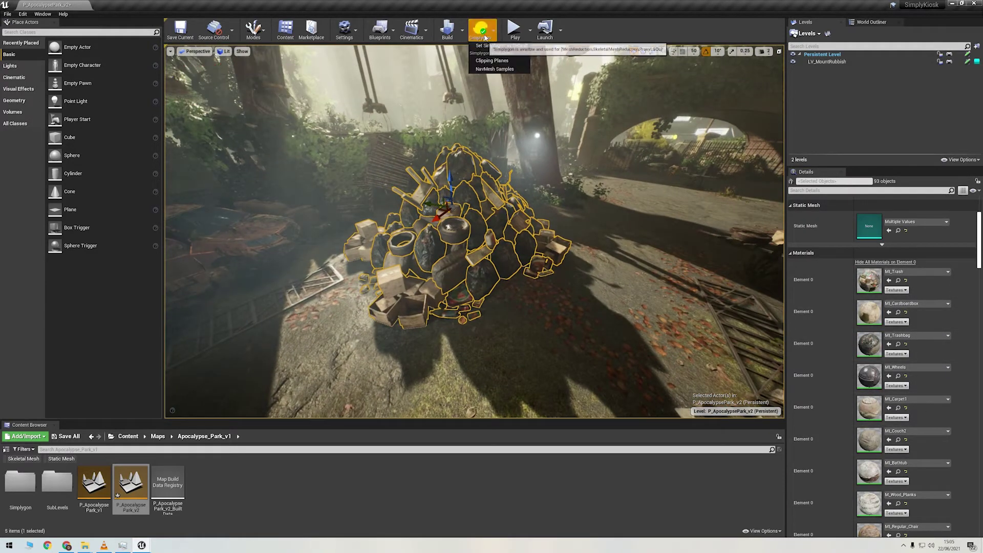
pyautogui.click(498, 61)
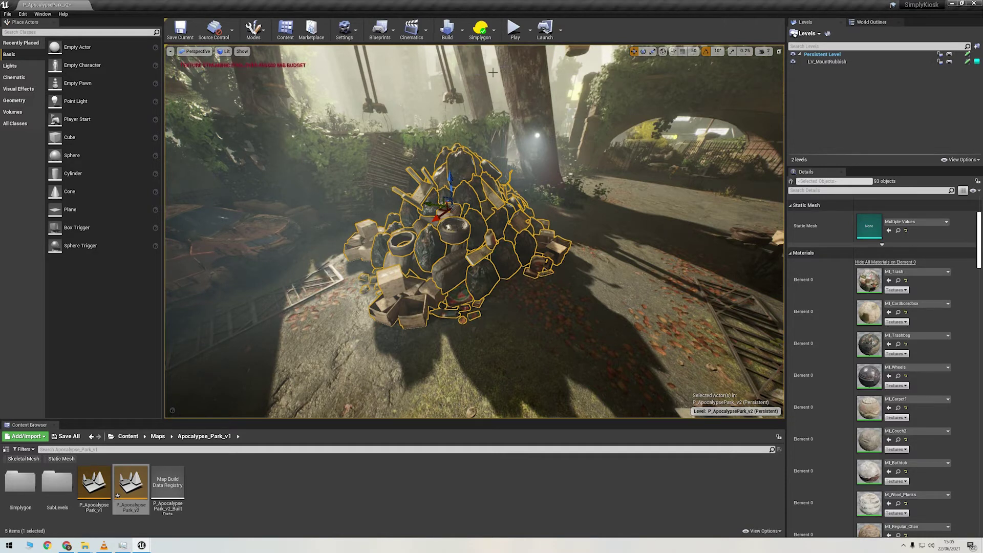
pyautogui.click(872, 23)
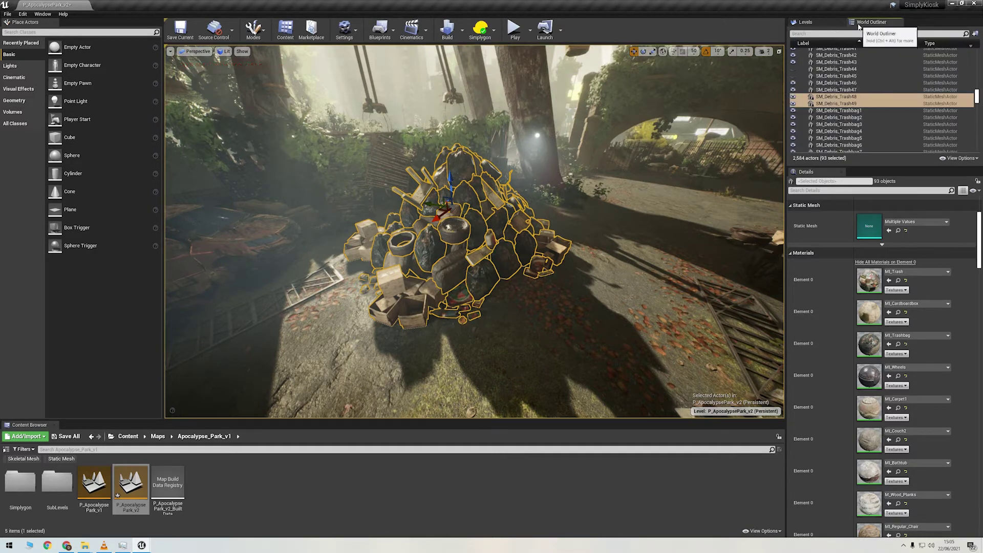
pyautogui.click(820, 36)
pyautogui.write('clipp')
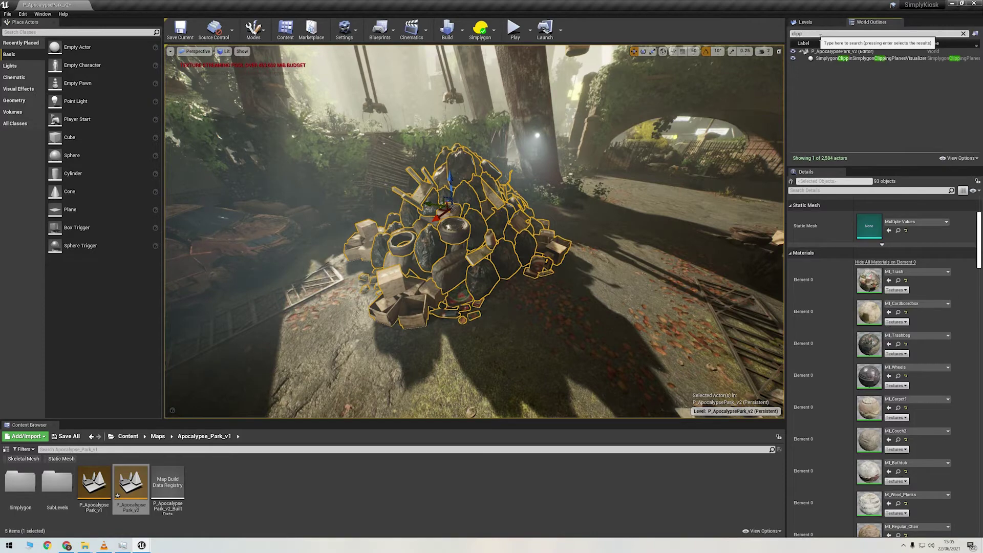
pyautogui.doubleClick(870, 58)
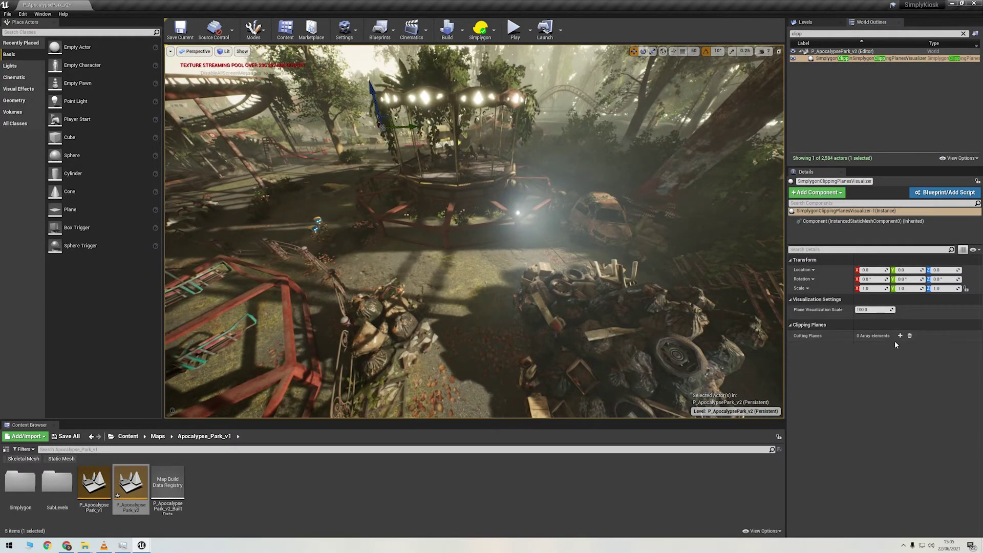
# Add one cutting plane to the clipping planes visualizer and move the visualizer along X to the rubbish pile
pyautogui.click(794, 346)
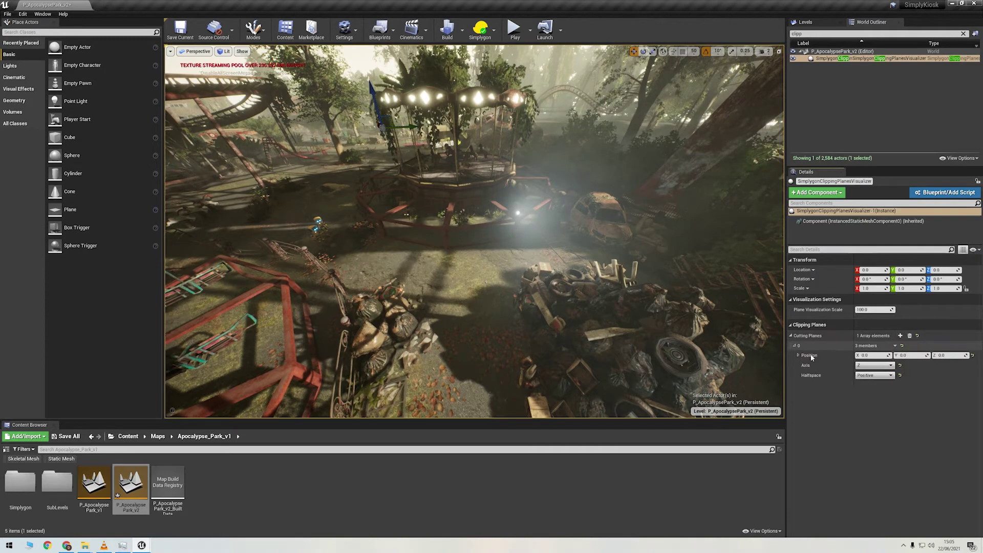
pyautogui.press('s')
pyautogui.moveTo(655, 289)
pyautogui.mouseDown(button='right')
pyautogui.moveTo(653, 348)
pyautogui.moveTo(653, 289)
pyautogui.mouseUp(button='right')
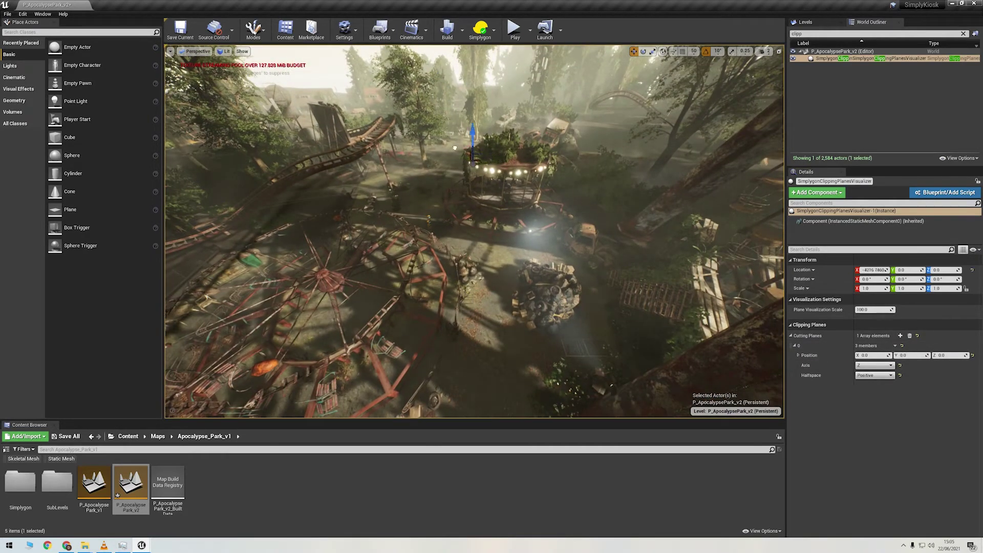
pyautogui.moveTo(486, 192); pyautogui.dragTo(495, 204)
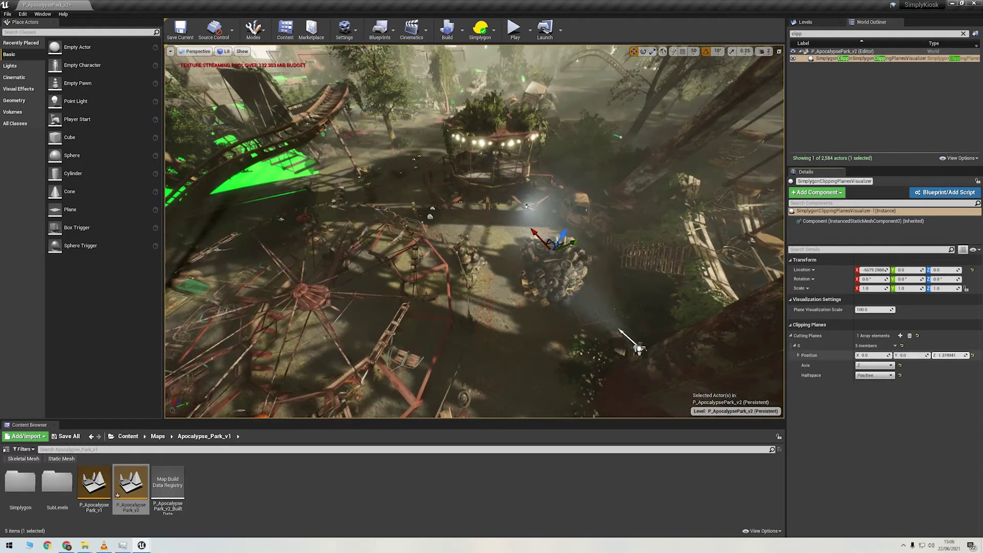
# Position the cutting plane beneath the rubbish pile, at X about -7810 and Z about 8, and check it against the ground
pyautogui.moveTo(949, 355); pyautogui.dragTo(966, 356)
pyautogui.moveTo(876, 355); pyautogui.dragTo(850, 355)
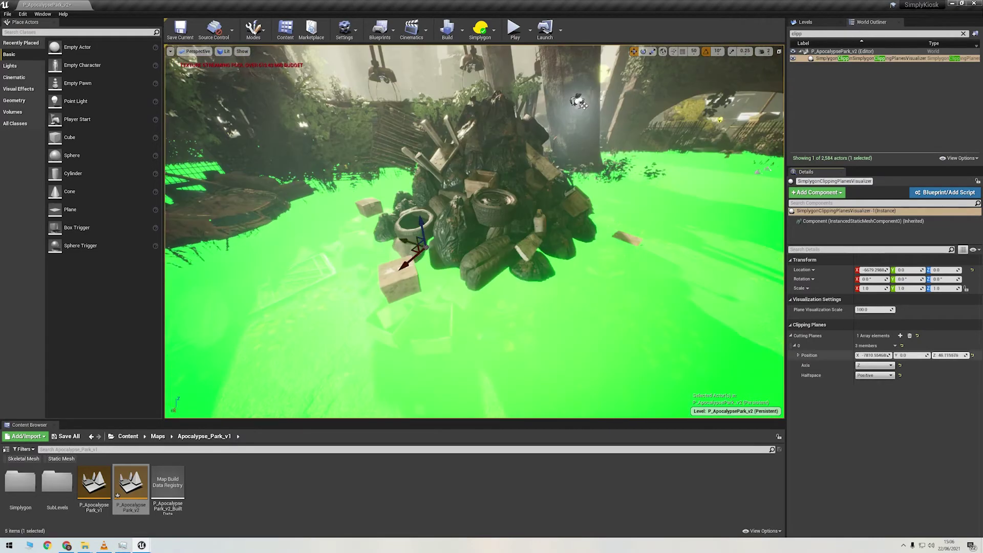
pyautogui.moveTo(949, 356); pyautogui.dragTo(944, 355)
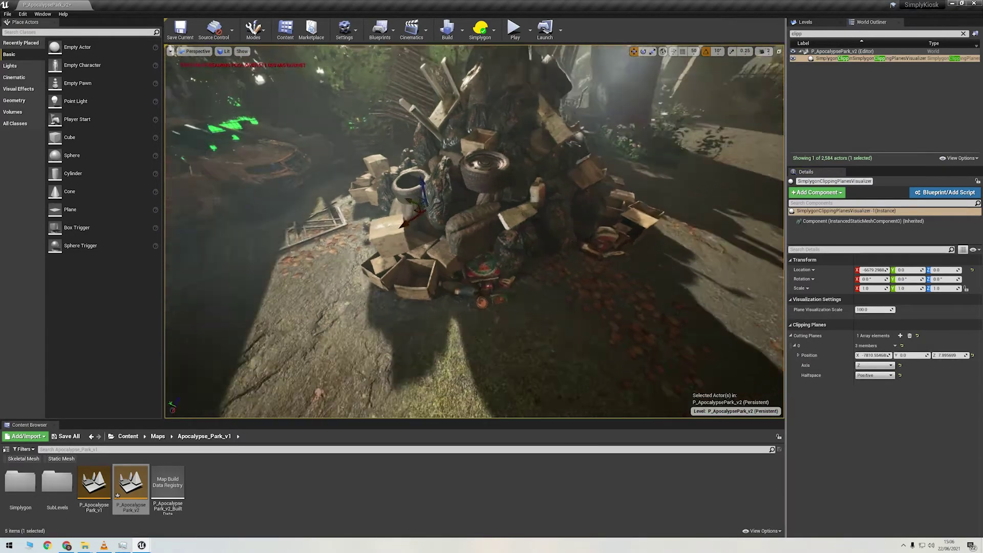
pyautogui.press('s')
pyautogui.moveTo(512, 287); pyautogui.dragTo(476, 284, button='right')
pyautogui.press('w')
pyautogui.moveTo(553, 296); pyautogui.dragTo(589, 297, button='right')
pyautogui.press('w')
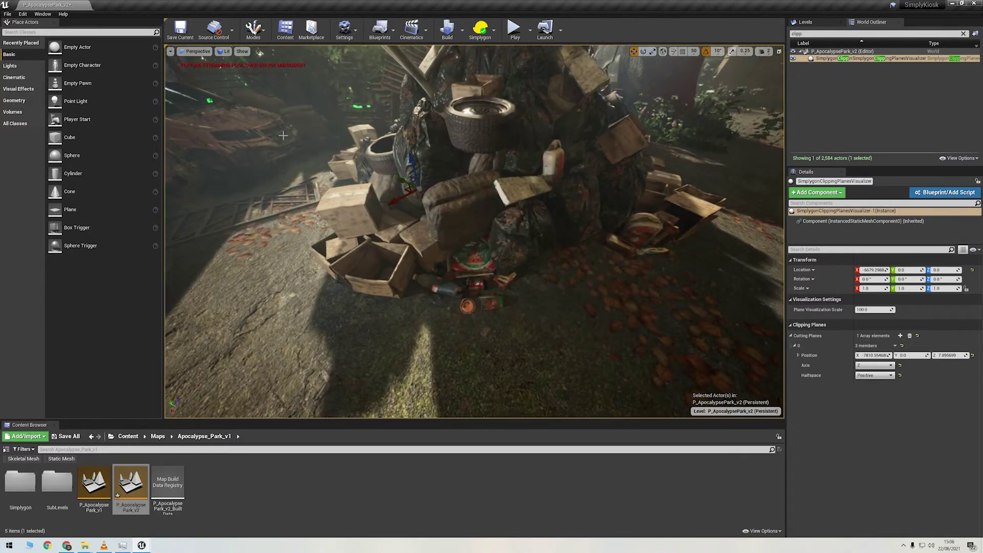
# Open the Stand-ins Outliner, create a stand-in from all meshes of the rubbish pile and look through its source meshes
pyautogui.click(43, 14)
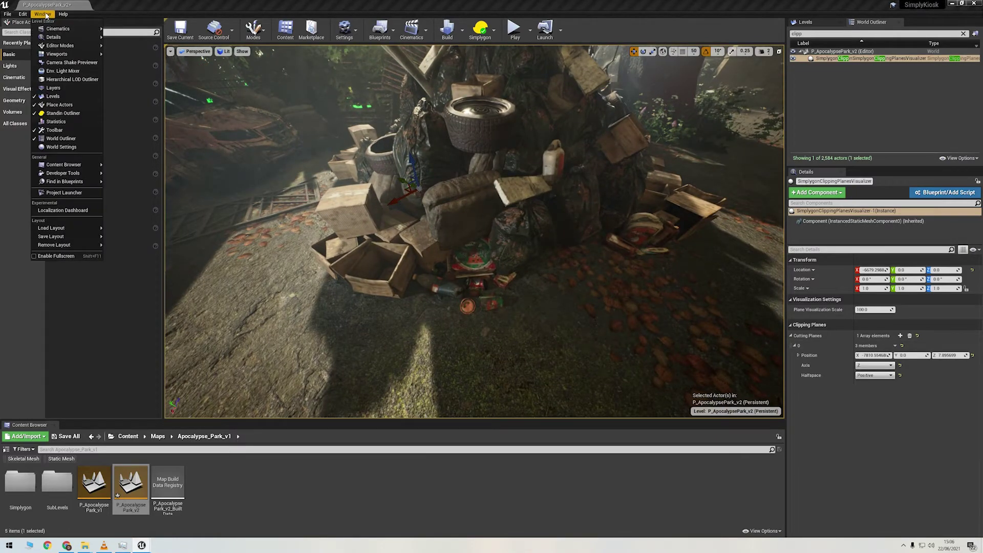
pyautogui.click(63, 113)
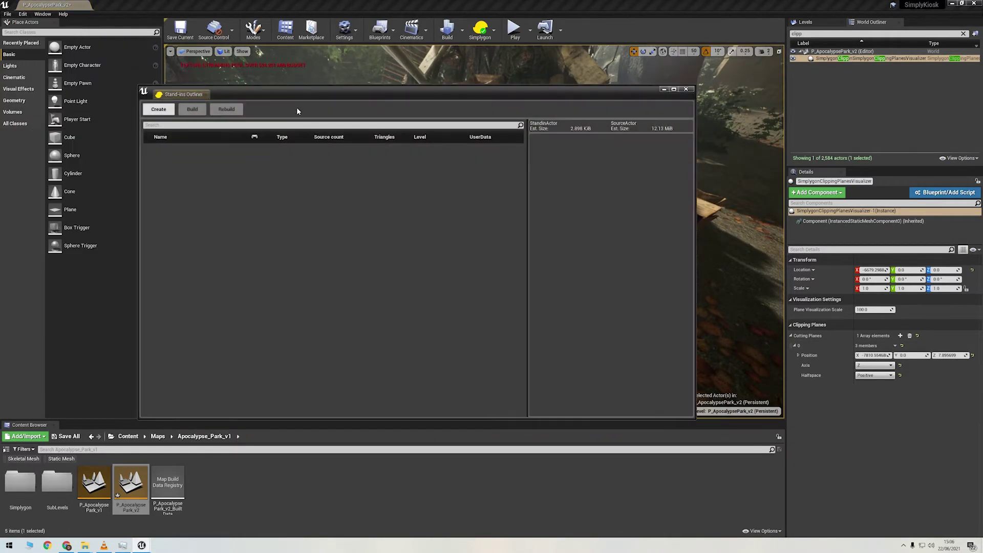
pyautogui.moveTo(310, 93); pyautogui.dragTo(377, 254)
pyautogui.click(481, 191)
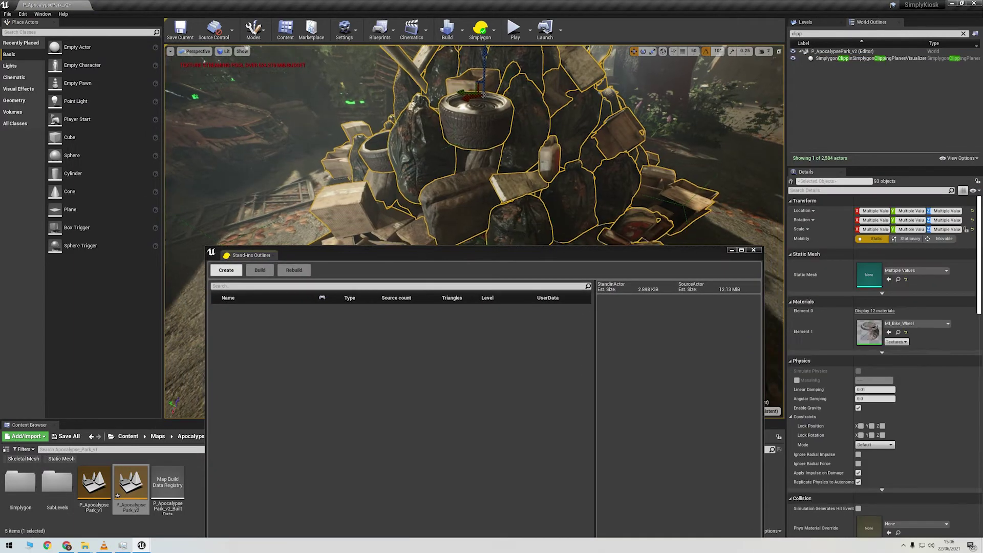
pyautogui.press('f')
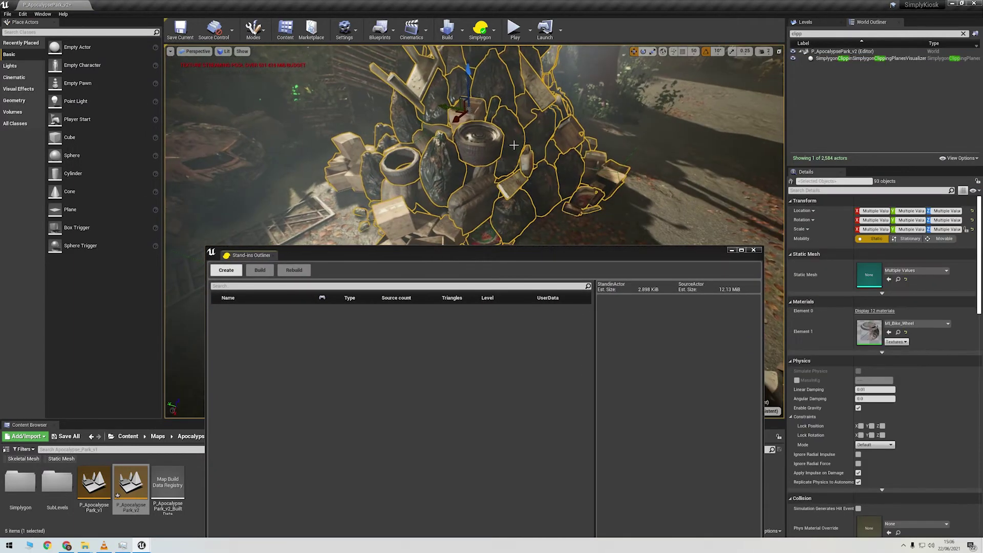
pyautogui.click(226, 270)
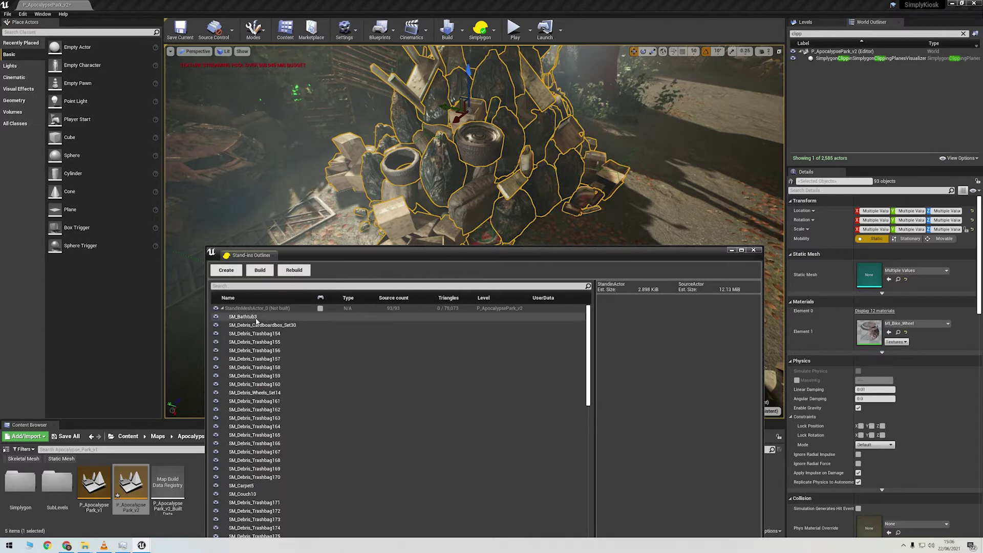
pyautogui.scroll(-10, 278, 494)
pyautogui.scroll(8, 277, 494)
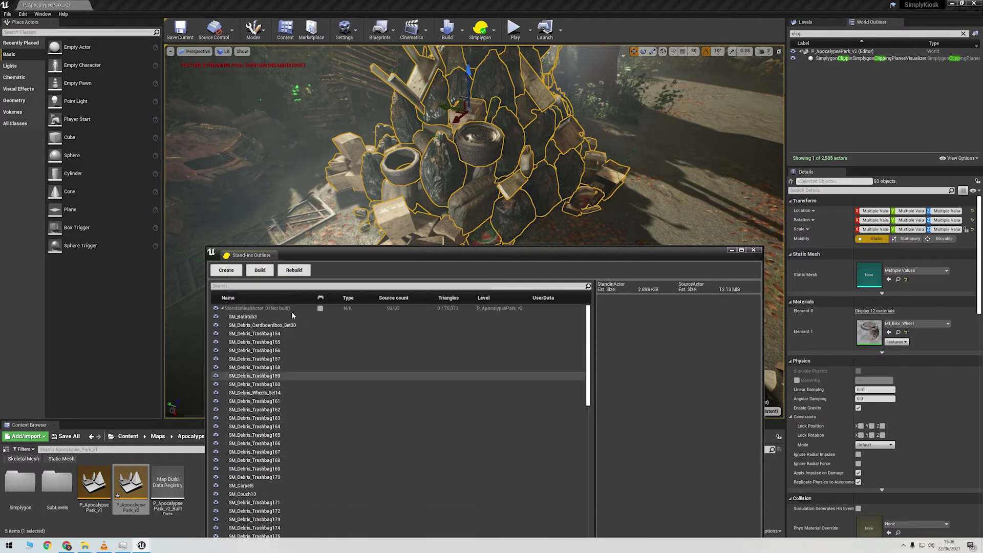
pyautogui.moveTo(317, 259); pyautogui.dragTo(300, 151)
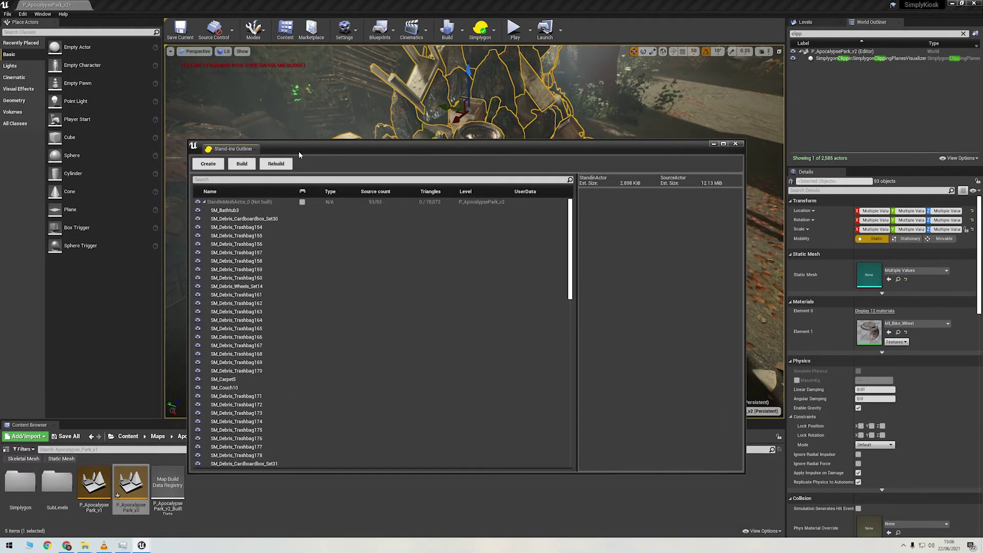
# Assign the Near pipeline to the new stand-in actor
pyautogui.click(266, 202)
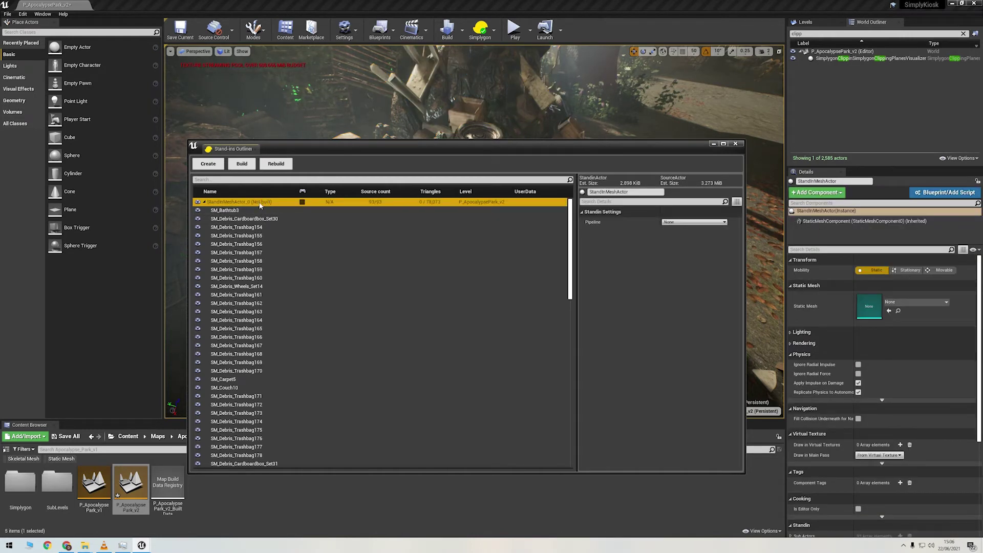
pyautogui.click(691, 222)
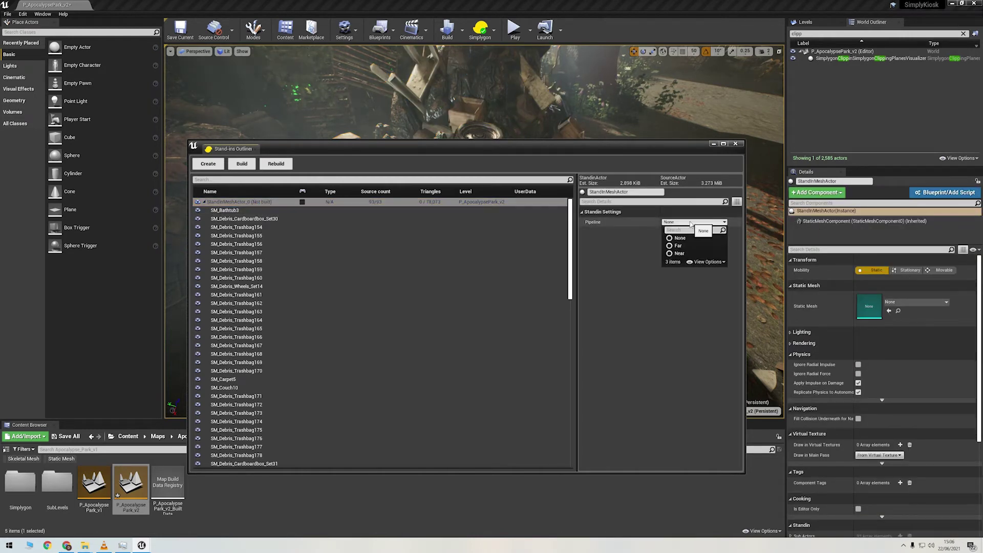
pyautogui.click(690, 254)
# Enable Geometry Culling in the stand-in's aggregation settings and Use Clipping Planes in its geometry culling settings
pyautogui.click(590, 233)
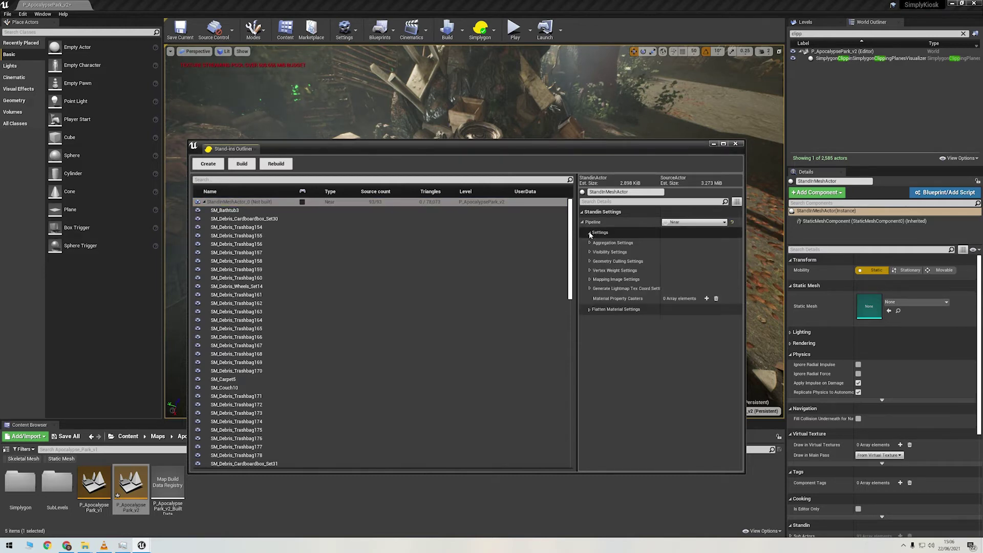
pyautogui.click(591, 243)
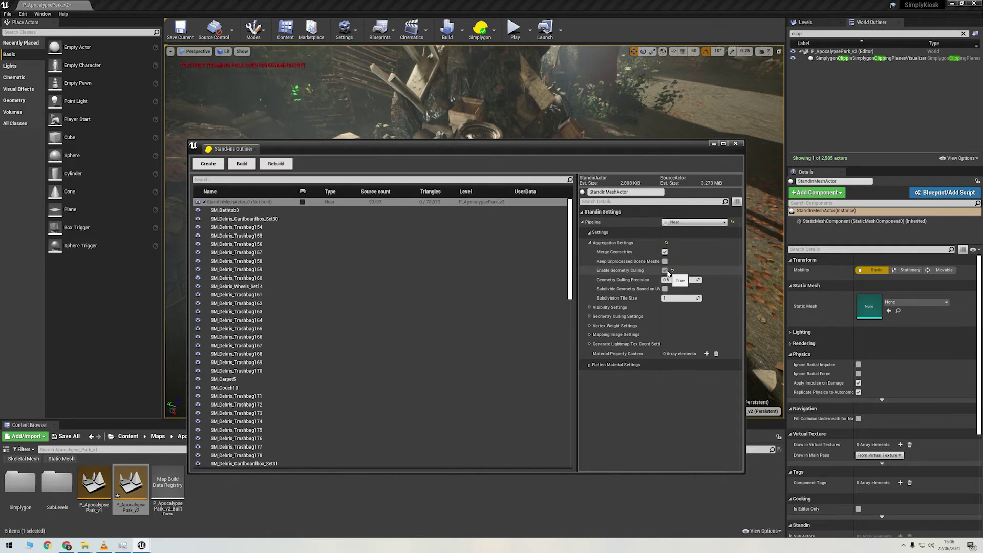
pyautogui.click(590, 307)
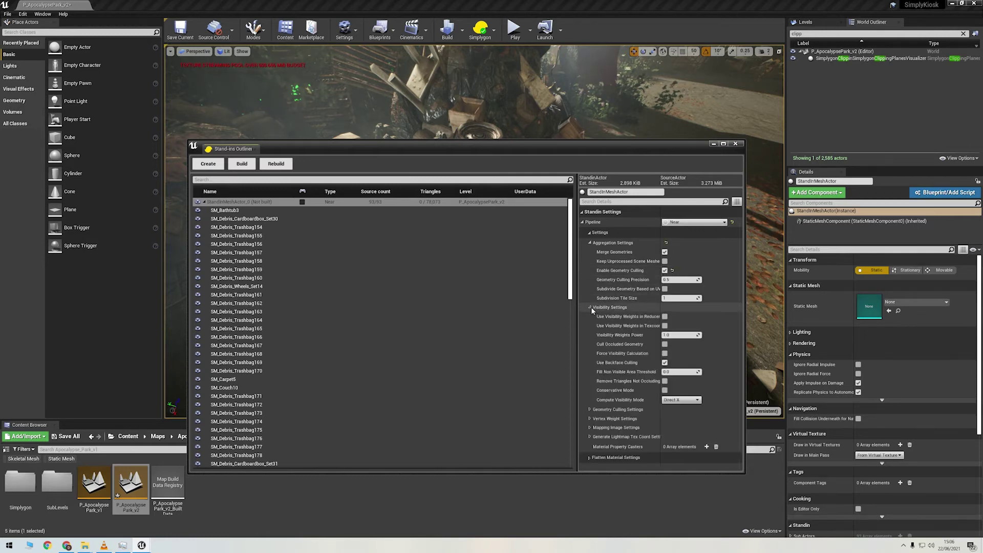
pyautogui.click(591, 307)
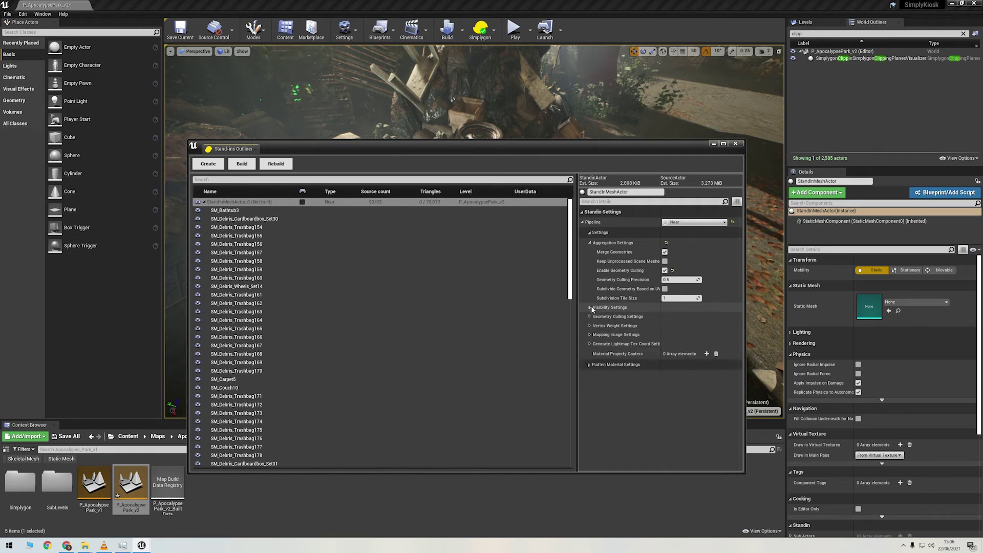
pyautogui.click(590, 316)
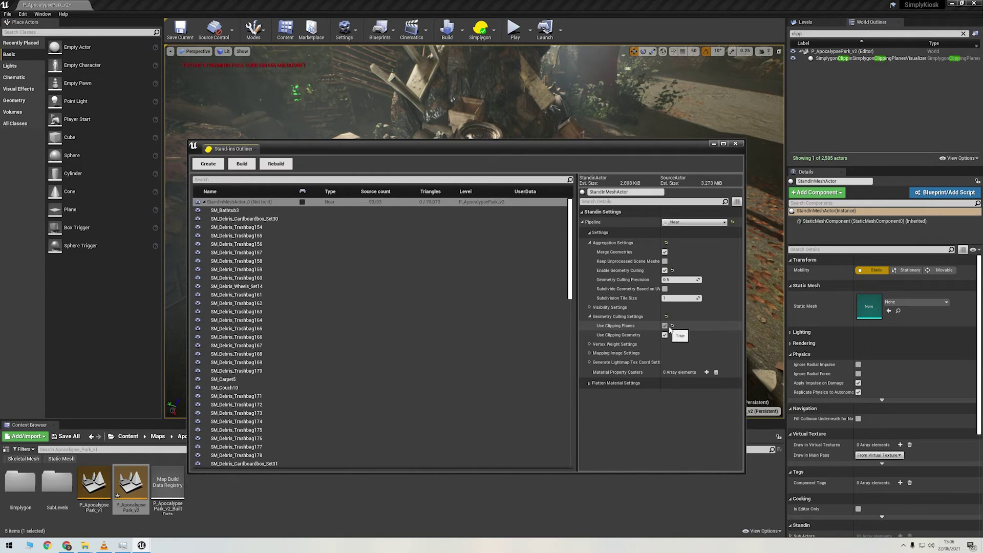
# Set the output material's texture width and height to 2048 in the mapping image settings
pyautogui.click(612, 353)
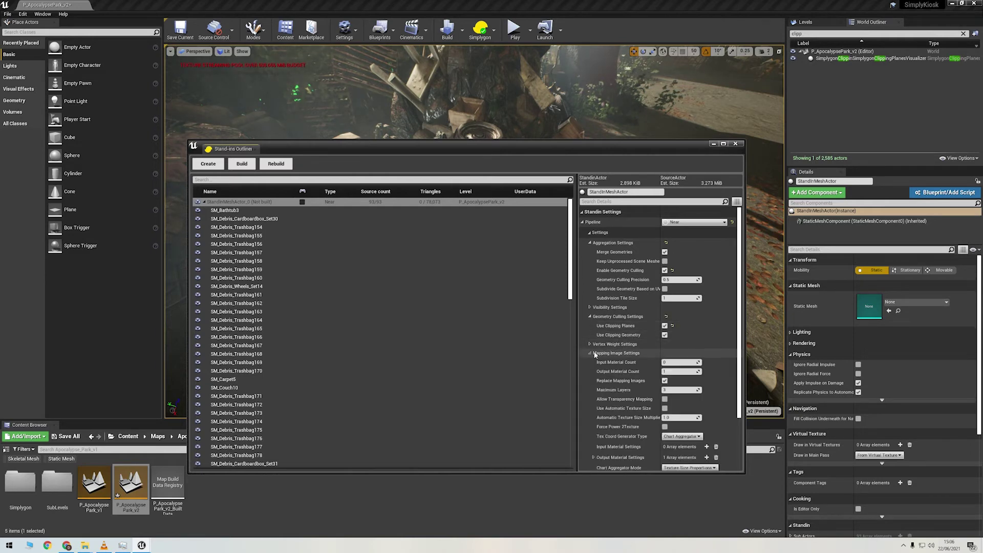
pyautogui.scroll(-3, 618, 389)
pyautogui.click(594, 390)
pyautogui.scroll(-2, 598, 392)
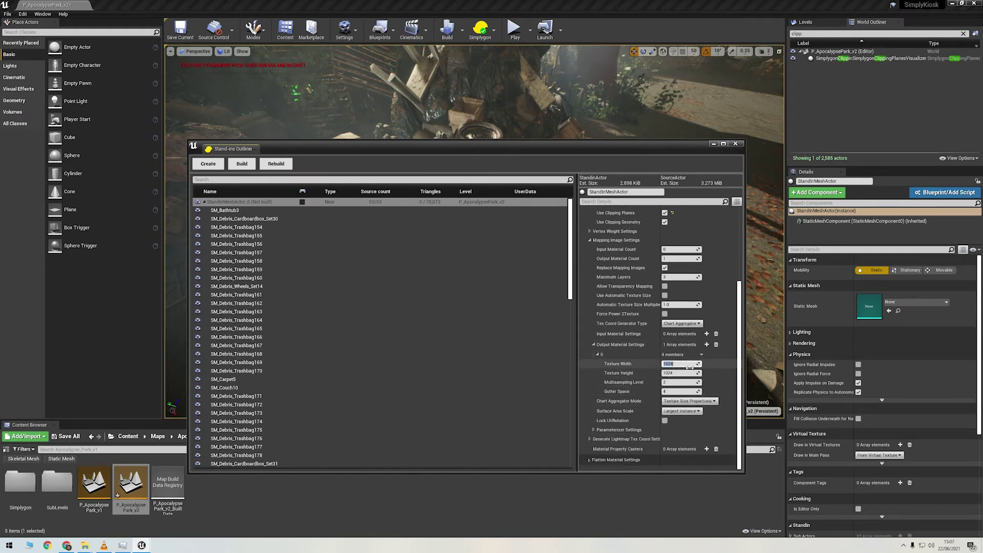
pyautogui.click(685, 374)
pyautogui.write('2048')
# Add three material property casters to the stand-in and set them to Base Color, Normal and Roughness
pyautogui.click(707, 449)
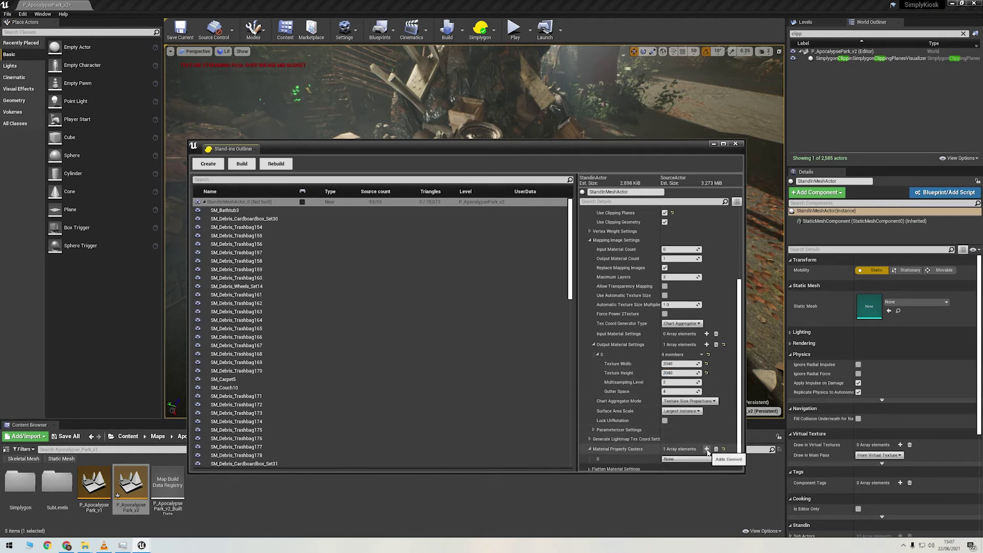
pyautogui.click(707, 449)
pyautogui.click(689, 449)
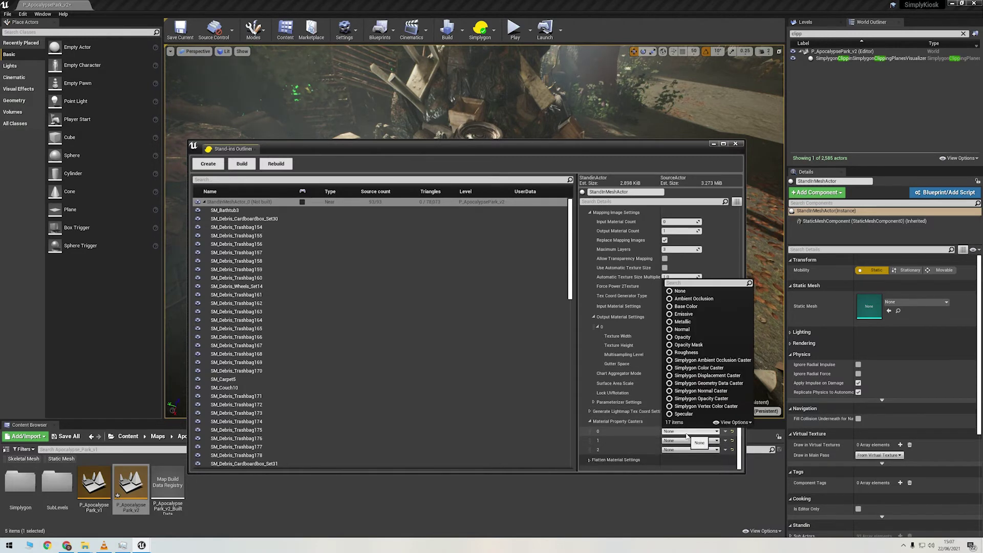
pyautogui.click(679, 310)
pyautogui.click(689, 441)
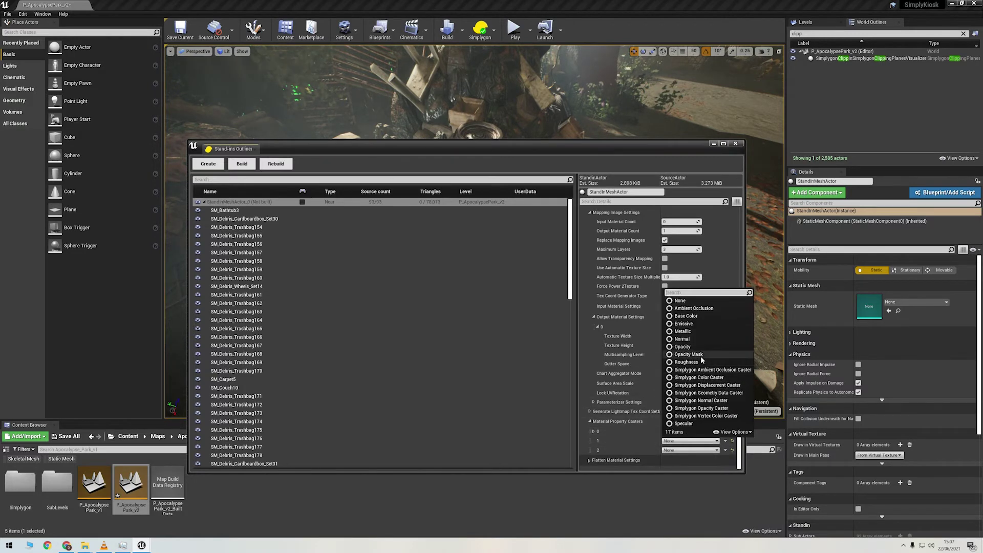
pyautogui.click(686, 371)
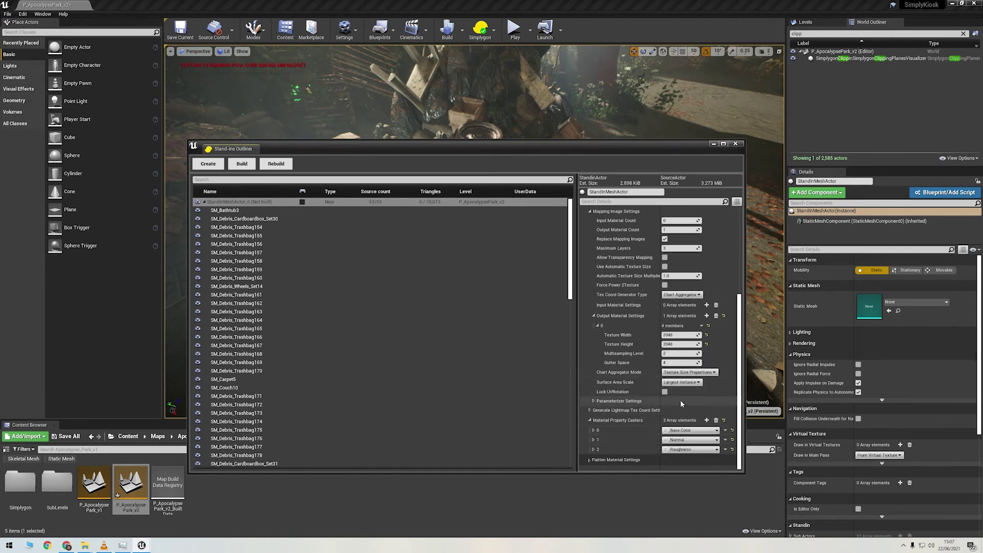
# Build the stand-in, minimize the Stand-ins Outliner and inspect the aggregated pile from several sides and from below
pyautogui.click(245, 168)
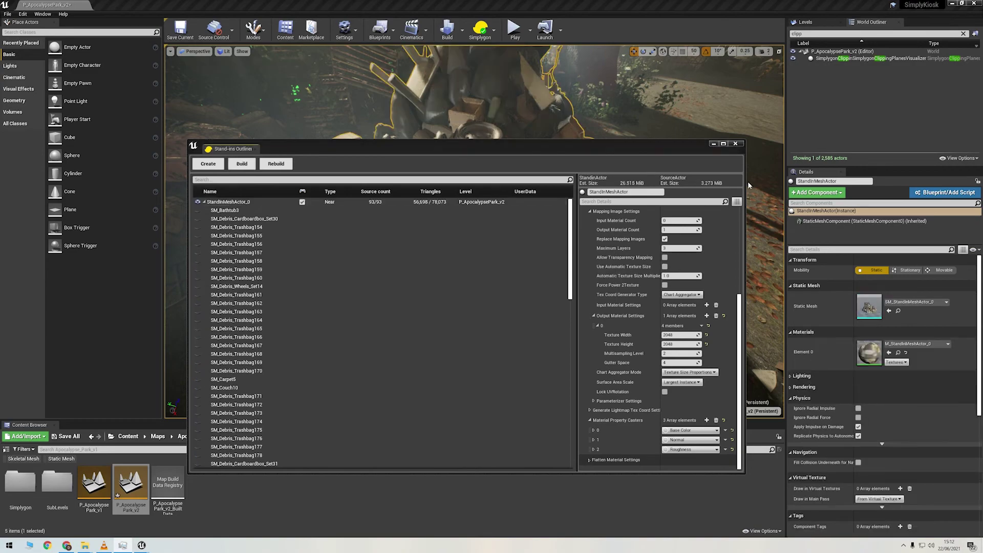
pyautogui.click(714, 144)
pyautogui.press('w')
pyautogui.moveTo(614, 205); pyautogui.dragTo(622, 148, button='right')
pyautogui.moveTo(643, 219)
pyautogui.mouseDown(button='right')
pyautogui.moveTo(627, 246)
pyautogui.moveTo(643, 238)
pyautogui.moveTo(635, 223)
pyautogui.mouseUp(button='right')
pyautogui.press('g')
pyautogui.press('s')
pyautogui.keyDown('alt'); pyautogui.moveTo(635, 223); pyautogui.dragTo(307, 192); pyautogui.keyUp('alt')
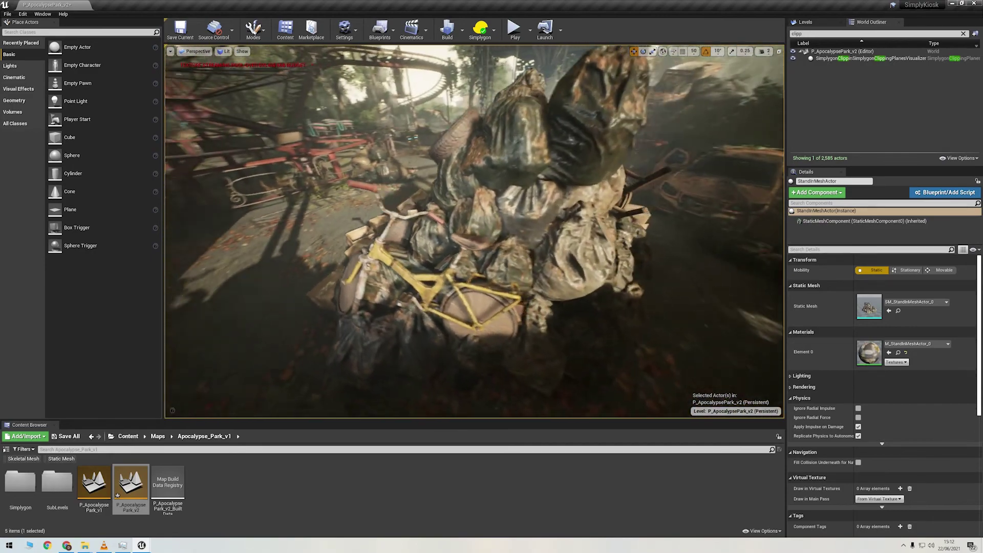
# Examine the stand-in's material instance and its baked diffuse texture, and close both editors
pyautogui.doubleClick(870, 352)
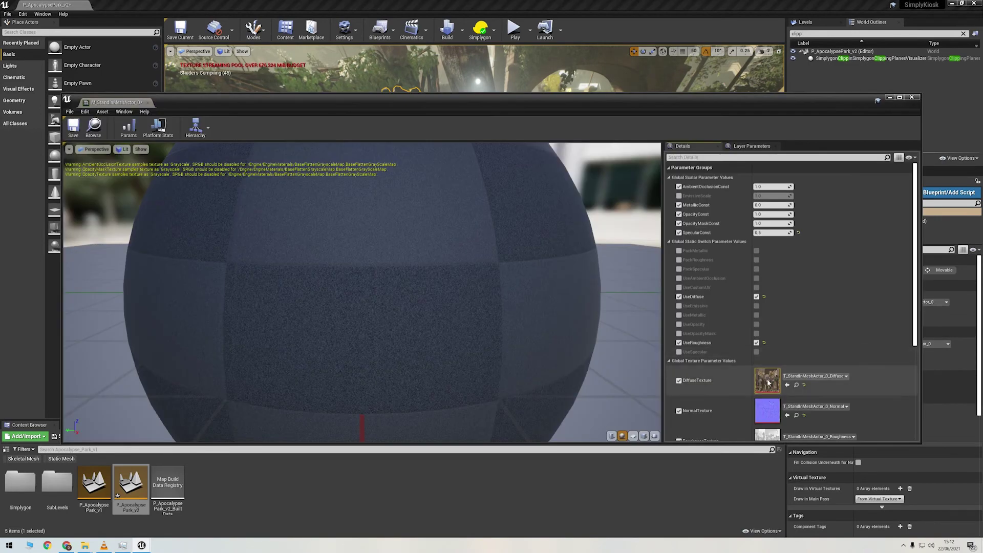
pyautogui.doubleClick(767, 381)
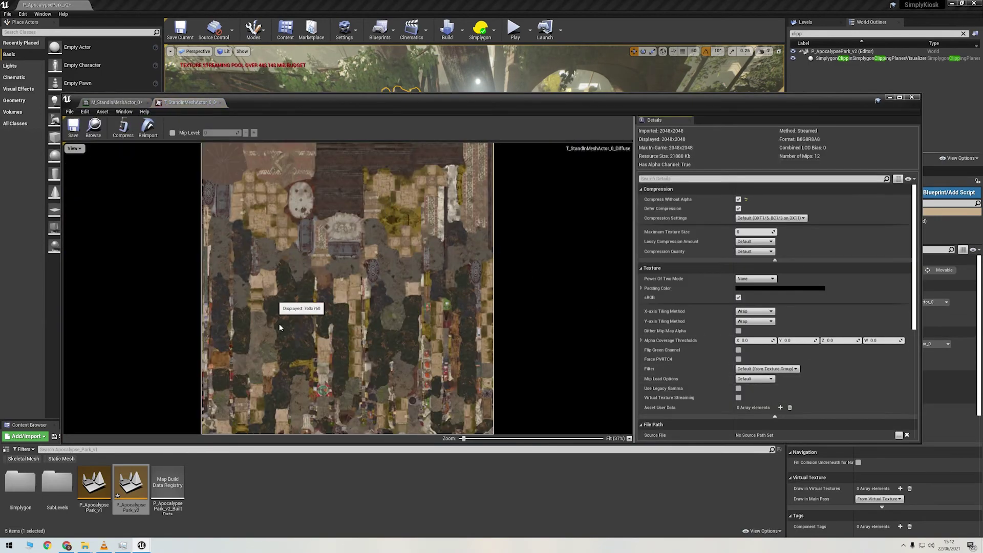
pyautogui.middleClick(179, 103)
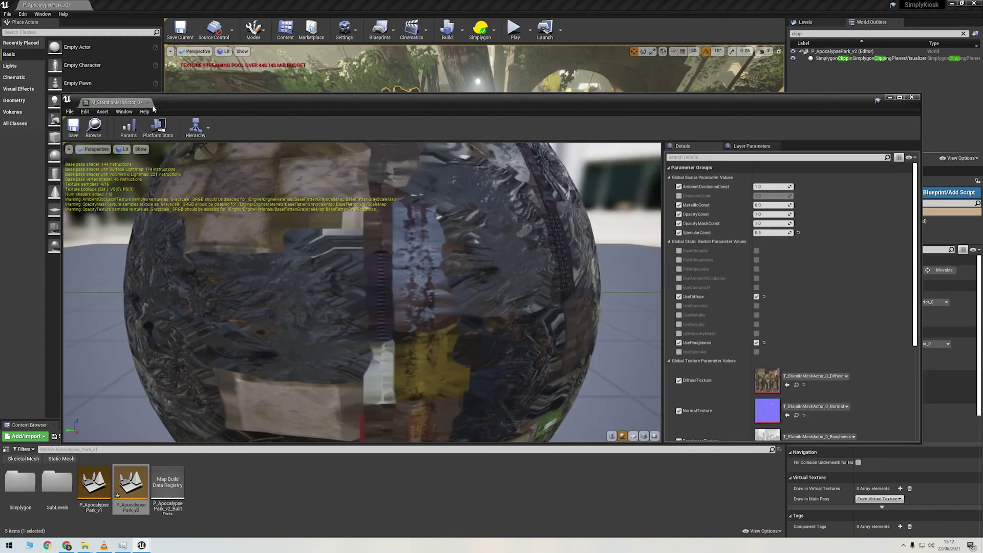
pyautogui.middleClick(137, 105)
# Compare the stand-in's triangle count with its source meshes in the Stand-ins Outliner and view the aggregated pile again
pyautogui.moveTo(271, 305); pyautogui.dragTo(240, 300, button='right')
pyautogui.moveTo(327, 300); pyautogui.dragTo(307, 294, button='right')
pyautogui.click(43, 13)
pyautogui.moveTo(50, 33)
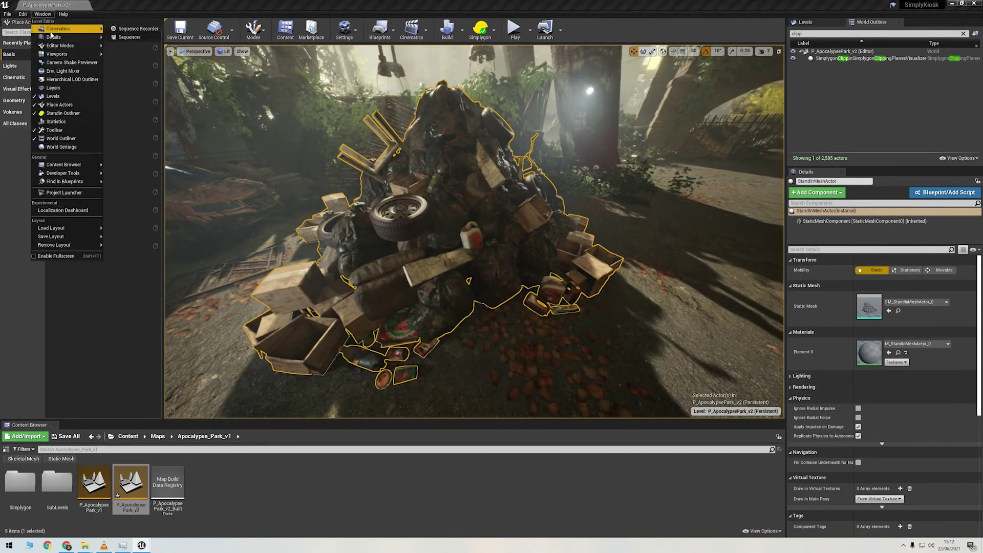
pyautogui.click(63, 113)
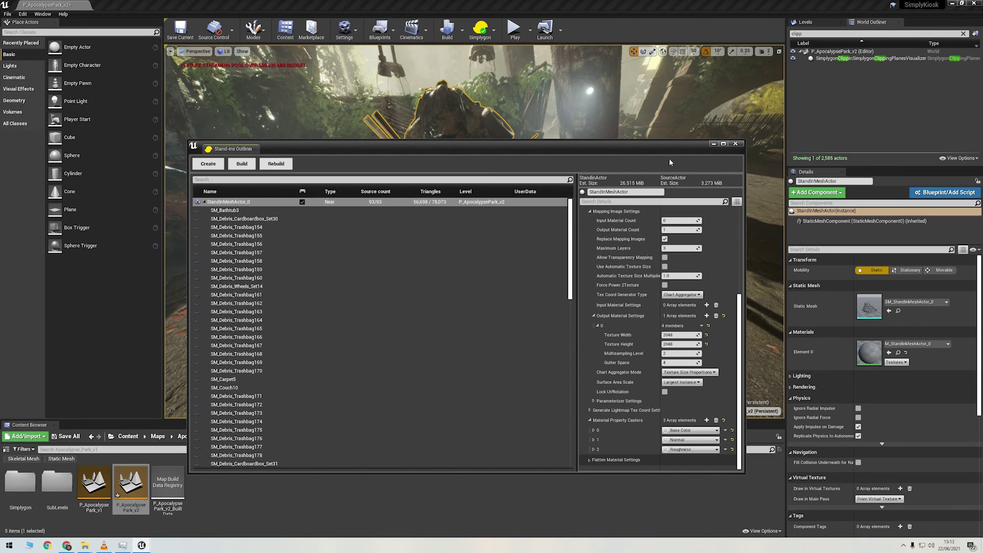
pyautogui.click(713, 145)
pyautogui.keyDown('alt'); pyautogui.moveTo(512, 266); pyautogui.dragTo(622, 217); pyautogui.keyUp('alt')
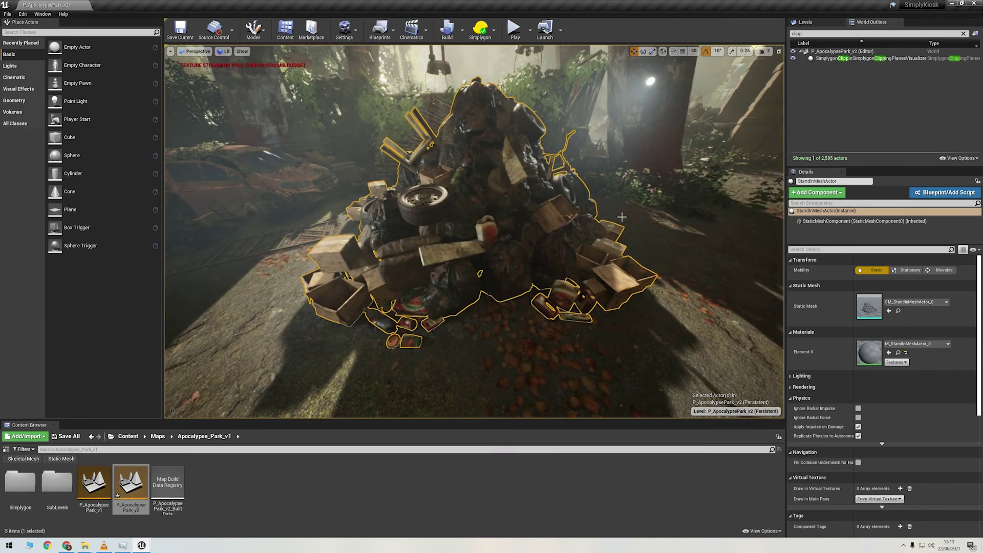